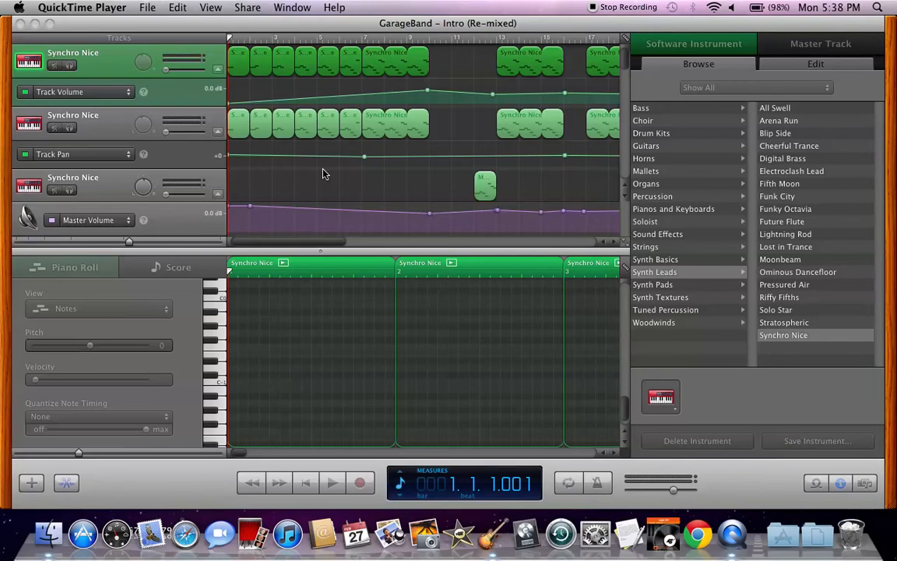
Step: Switch to GarageBand and examine the first two Synchro Nice tracks, comparing their regions and automation
scroll(329, 174, down, 1)
scroll(329, 173, up, 1)
click(274, 456)
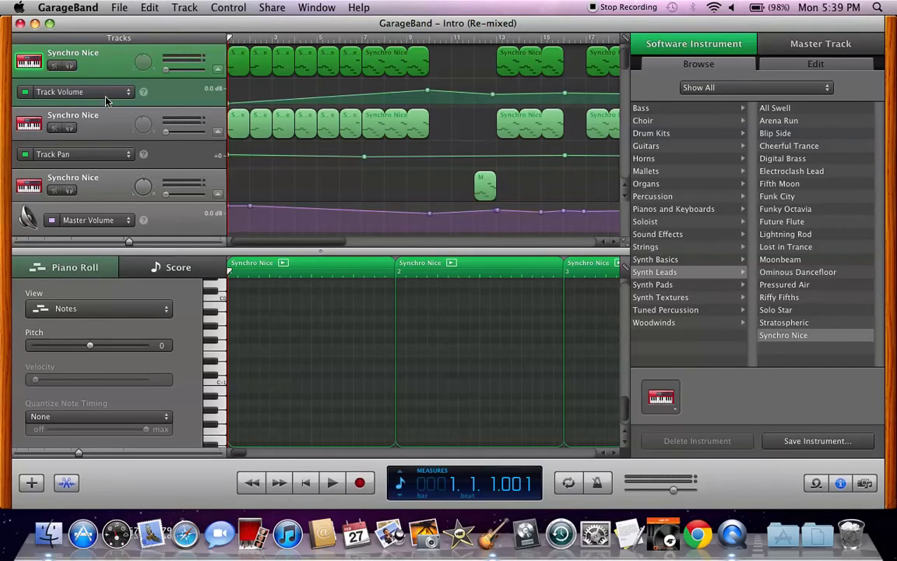
click(104, 119)
scroll(104, 121, down, 3)
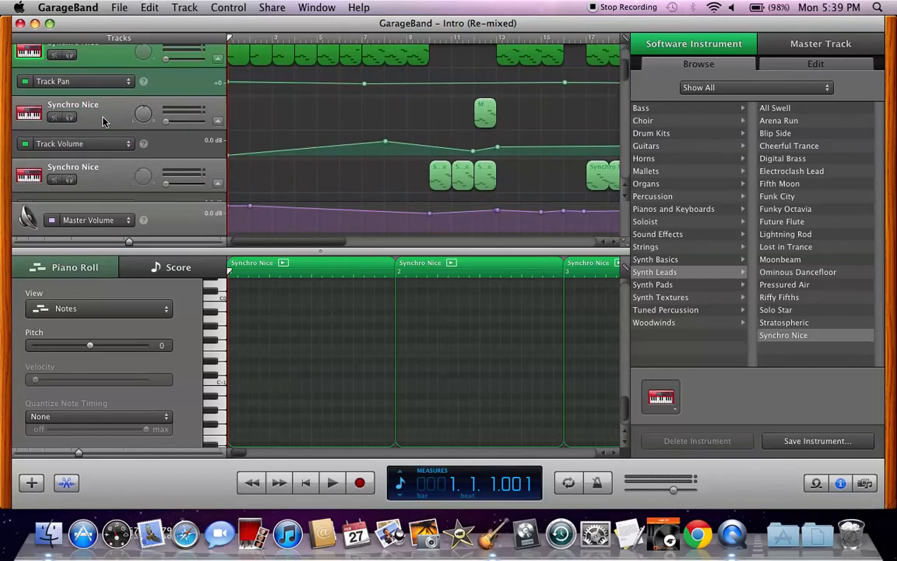
scroll(103, 117, down, 2)
scroll(103, 118, up, 4)
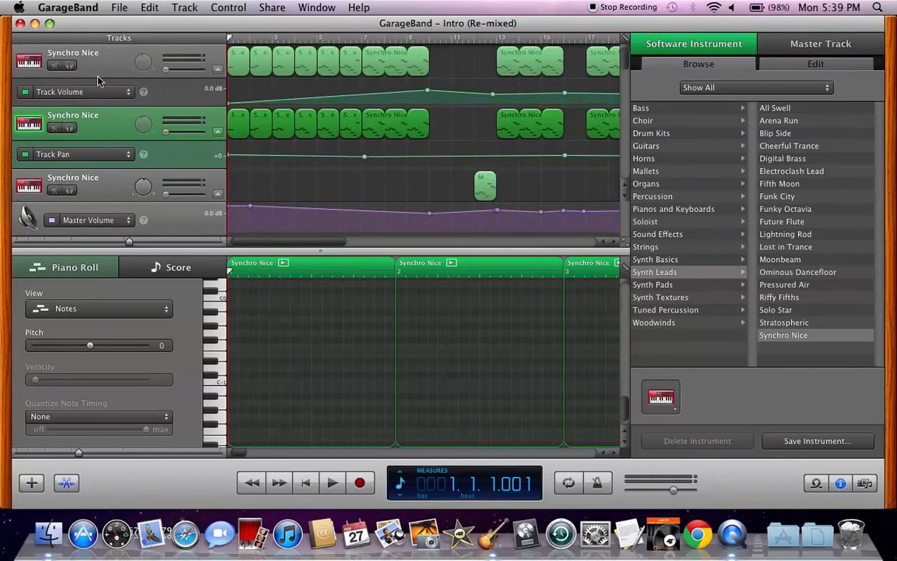
click(99, 76)
click(101, 137)
click(100, 84)
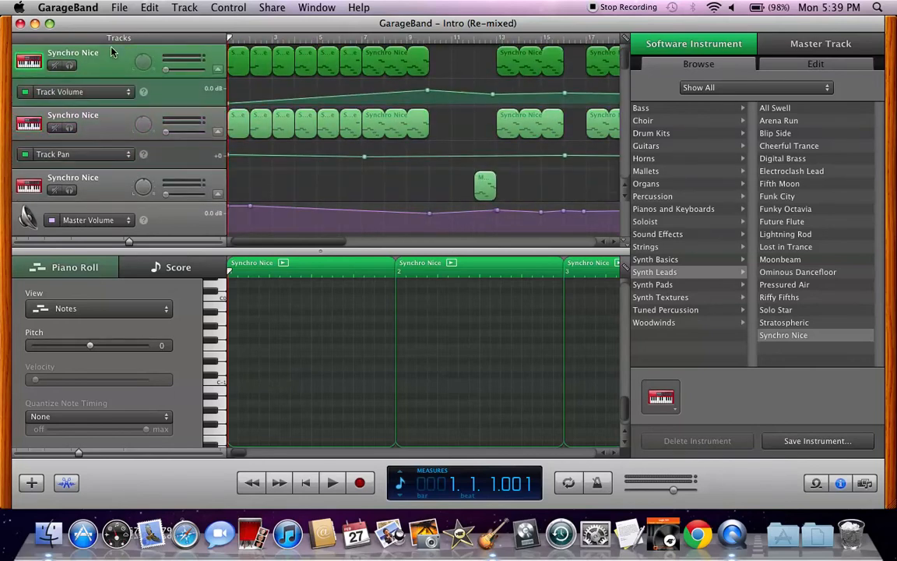
click(98, 119)
Step: Show the Track Pan automation curve on the first Synchro Nice track
click(110, 74)
click(86, 92)
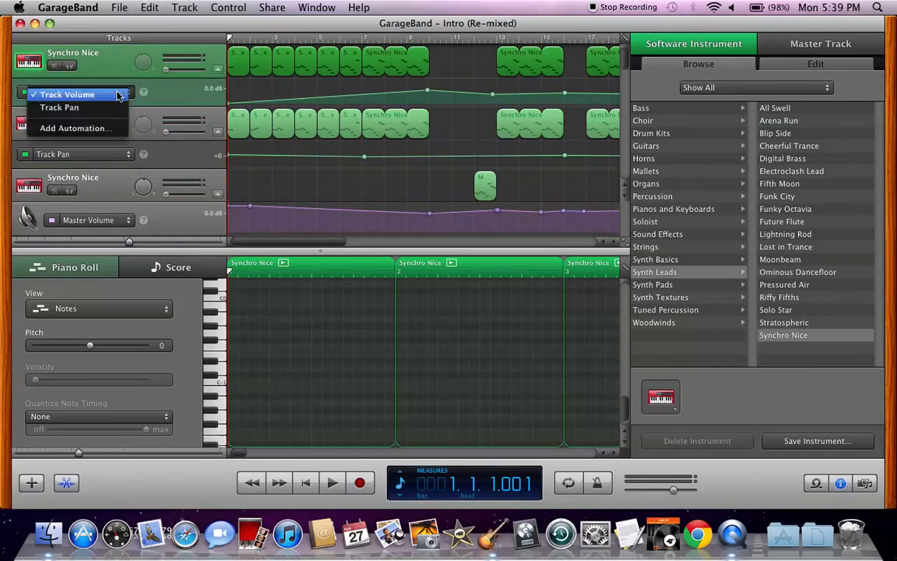
click(47, 106)
Step: Examine the second, third and fourth Synchro Nice tracks, including their regions and automation curves
click(123, 125)
scroll(123, 124, down, 3)
click(115, 128)
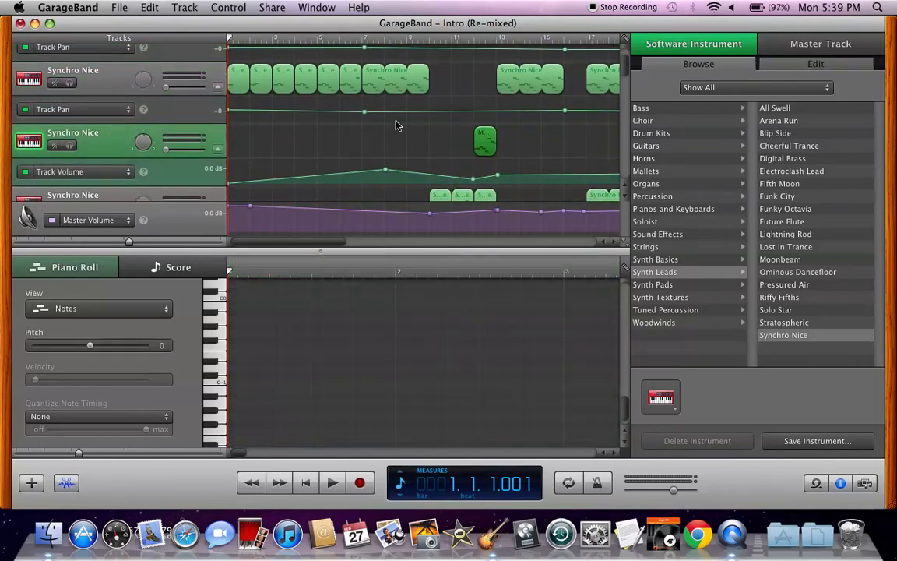
scroll(343, 120, up, 2)
scroll(131, 169, down, 3)
click(128, 178)
scroll(124, 135, up, 5)
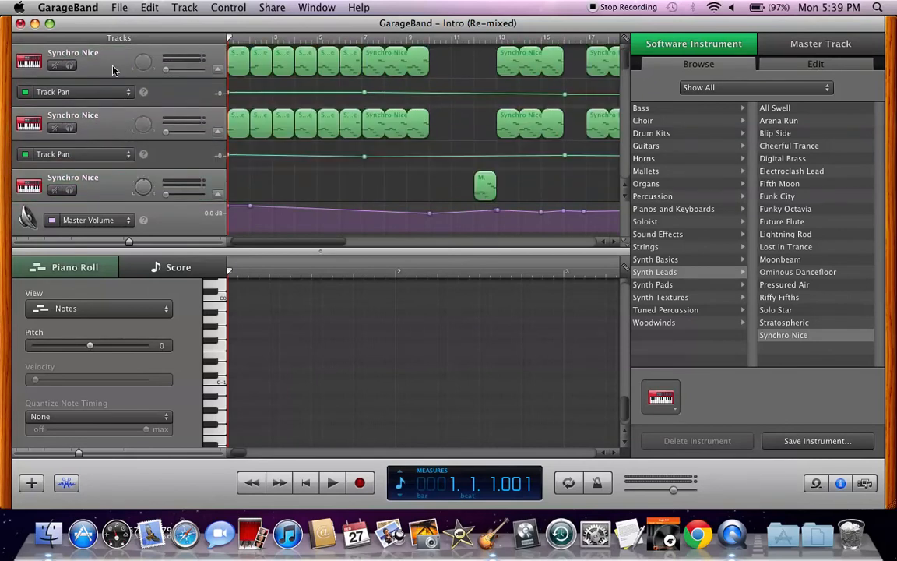
scroll(105, 148, down, 2)
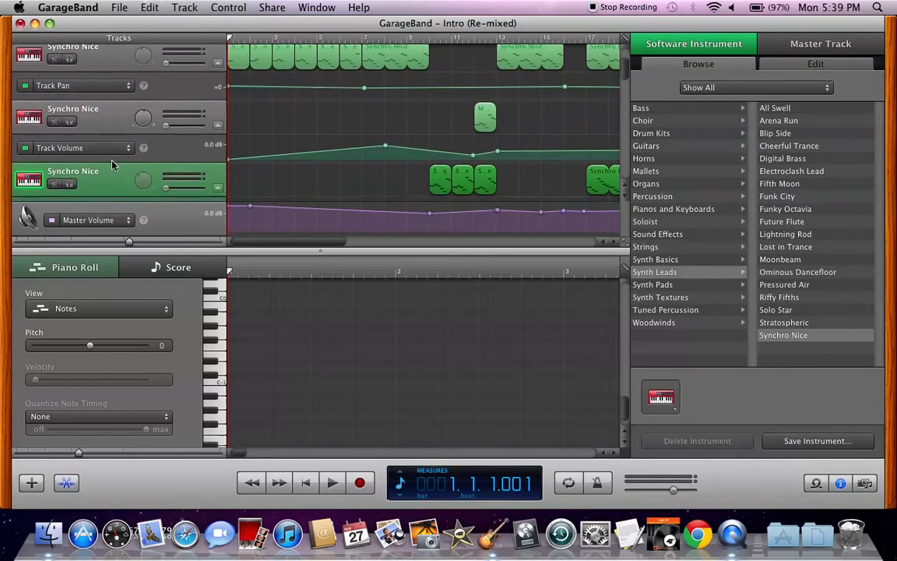
scroll(111, 164, down, 2)
scroll(112, 164, down, 3)
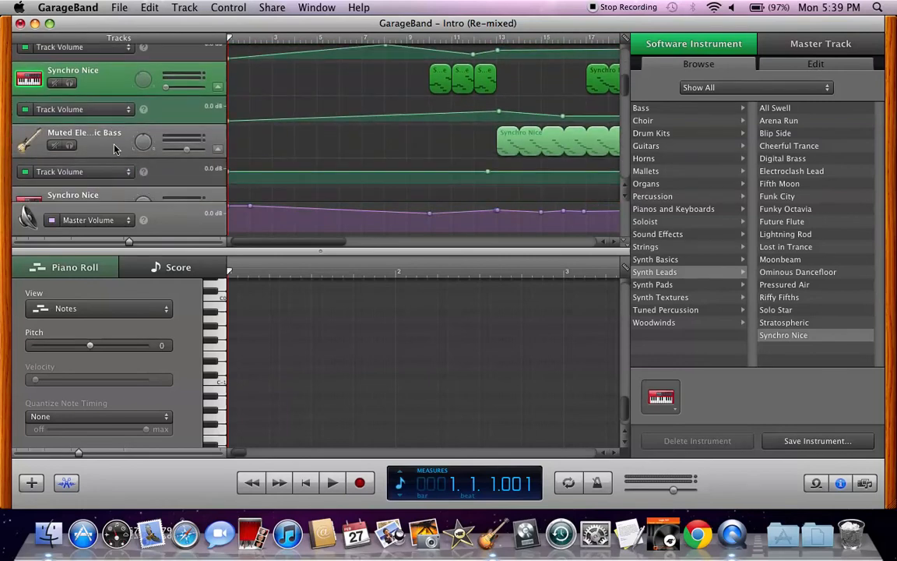
Step: Inspect the Muted Electric Bass track and the Synchro Nice track below it, checking its regions late in the timeline
click(114, 148)
scroll(276, 146, down, 2)
scroll(277, 146, down, 1)
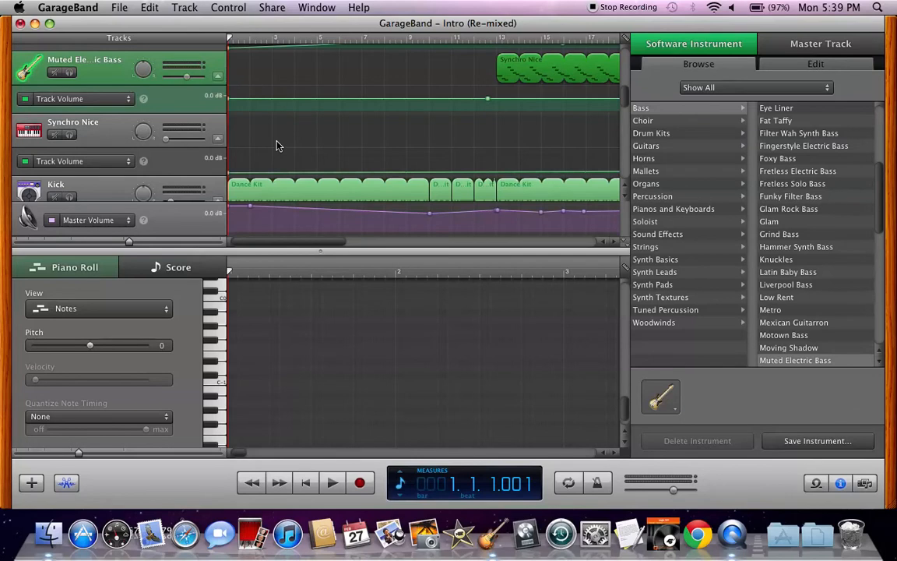
scroll(276, 146, down, 1)
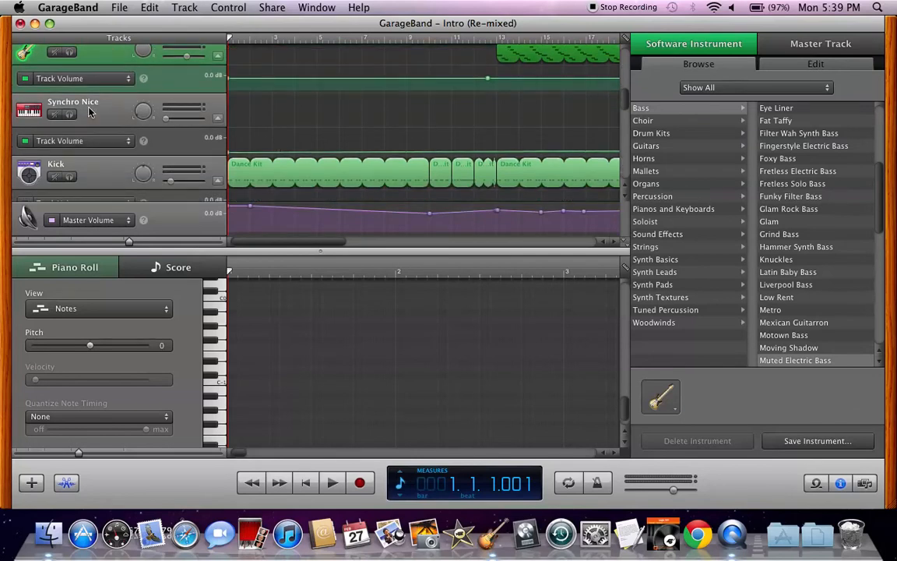
click(63, 100)
scroll(280, 136, right, 10)
scroll(280, 136, left, 10)
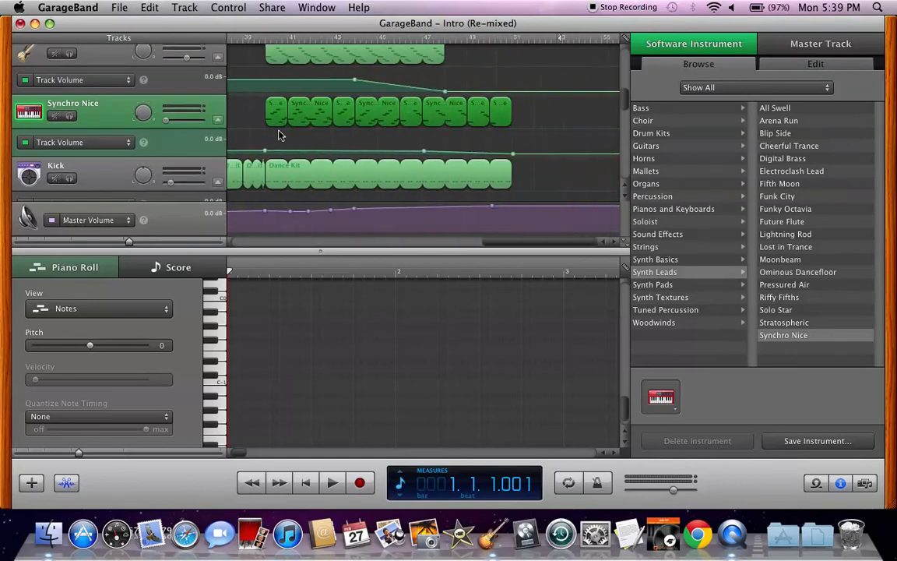
Step: Examine the Kick and Clap tracks and their Dance Kit regions, leaving the Kick track selected
click(116, 160)
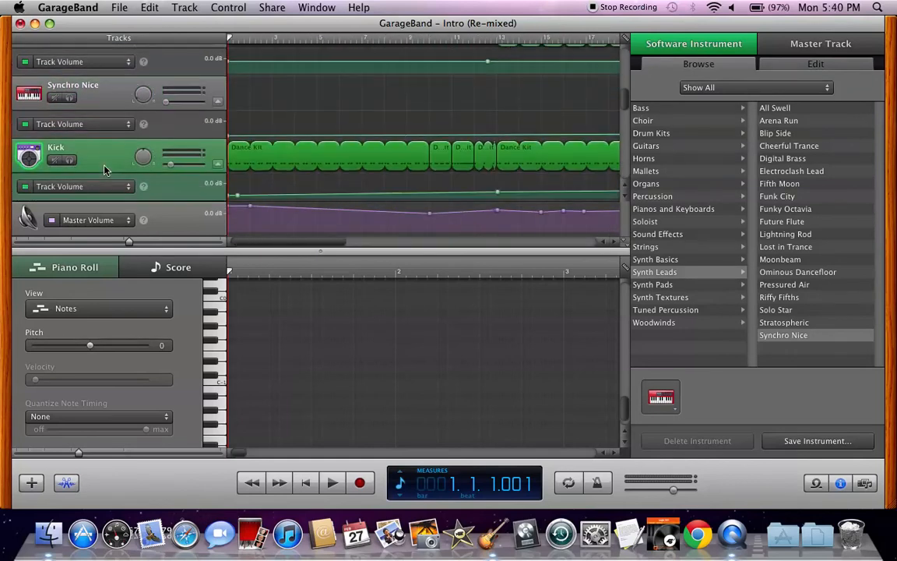
scroll(291, 148, down, 3)
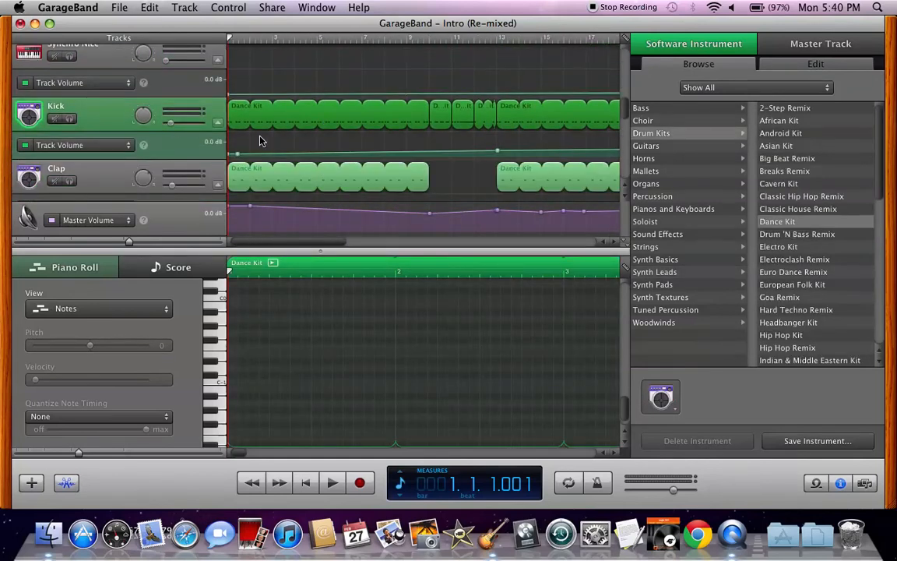
scroll(254, 129, down, 2)
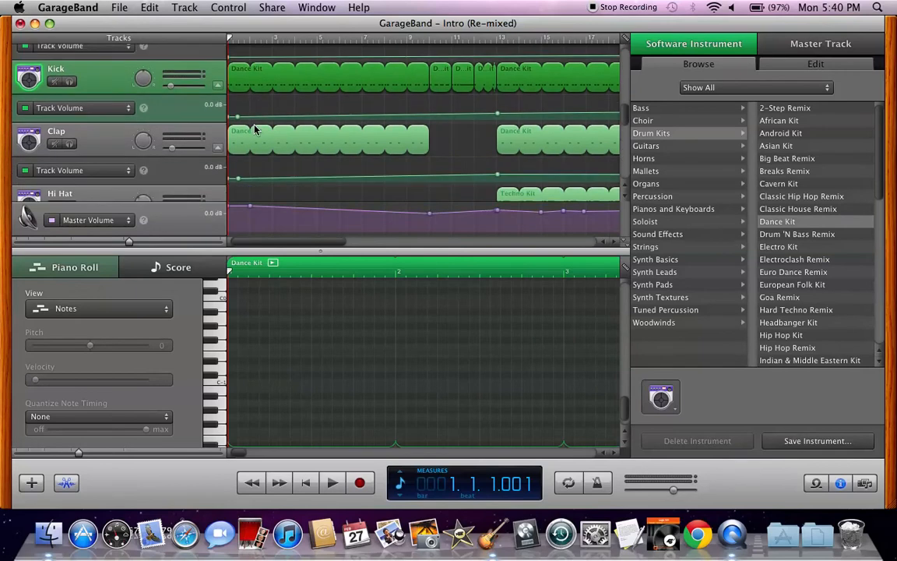
click(95, 138)
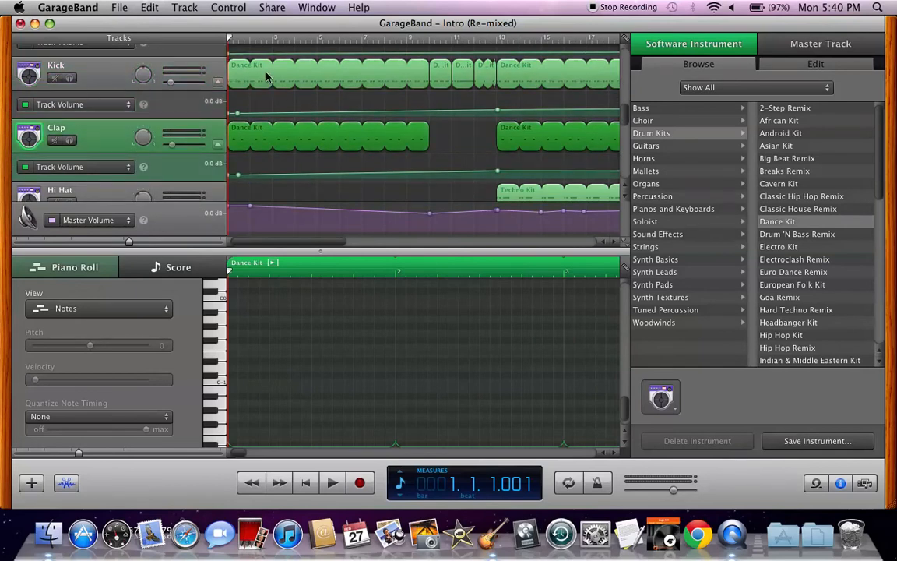
click(70, 78)
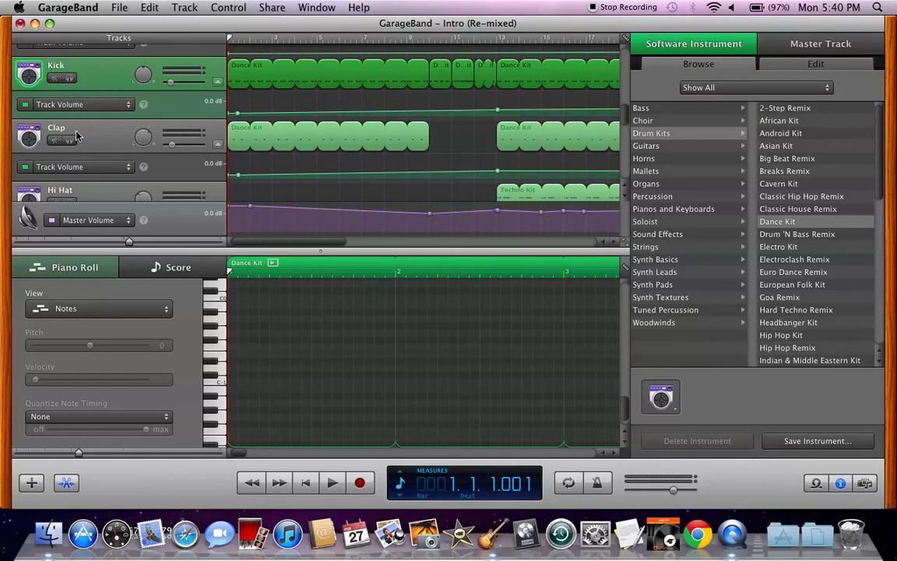
Step: Solo the Kick track, play the project from the start and raise the system volume
click(69, 79)
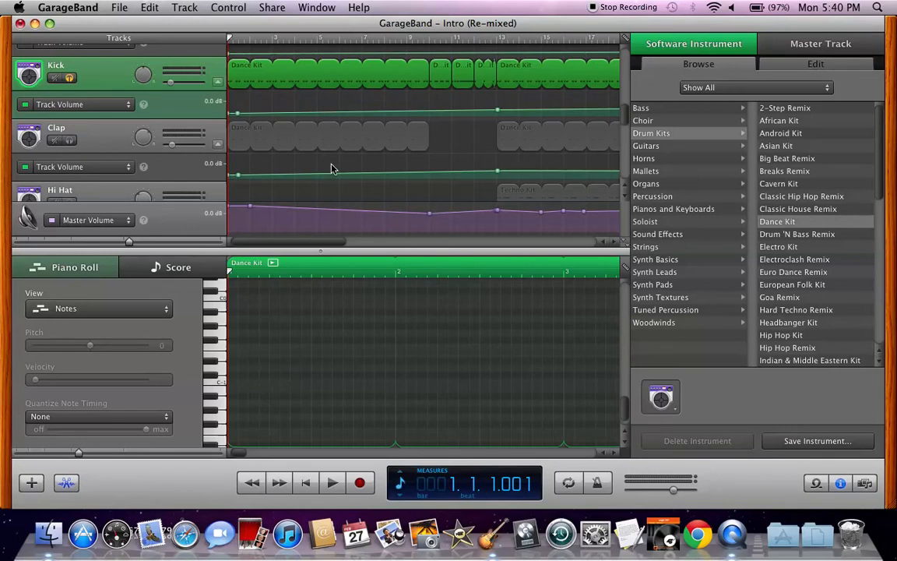
key(space)
key(XF86AudioRaiseVolume)
key(XF86AudioRaiseVolume)
key(XF86AudioRaiseVolume)
key(XF86AudioRaiseVolume)
key(XF86AudioRaiseVolume)
key(XF86AudioRaiseVolume)
key(XF86AudioRaiseVolume)
key(XF86AudioRaiseVolume)
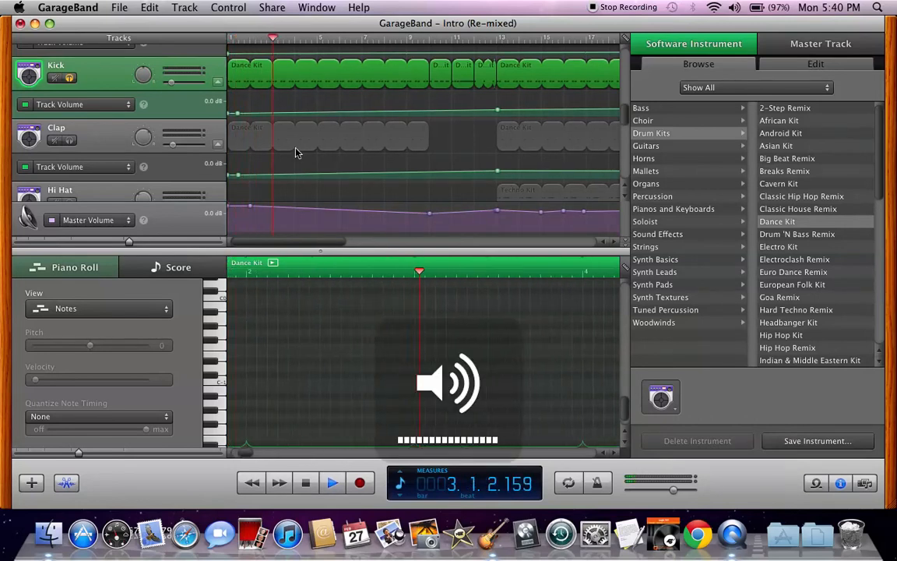
Step: Audition the Clap track with the soloed Kick, then clear both solos and return the stopped playhead to the start
click(70, 141)
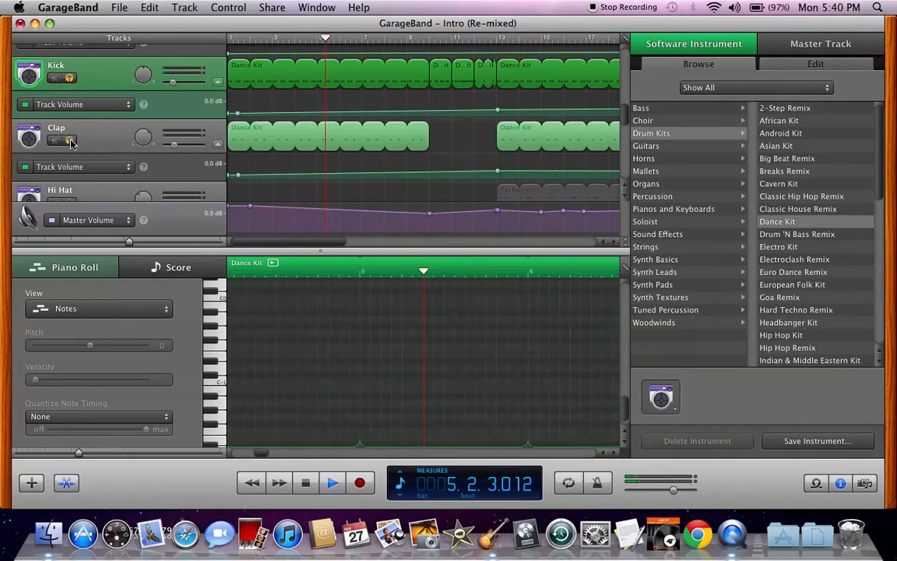
click(69, 139)
click(69, 77)
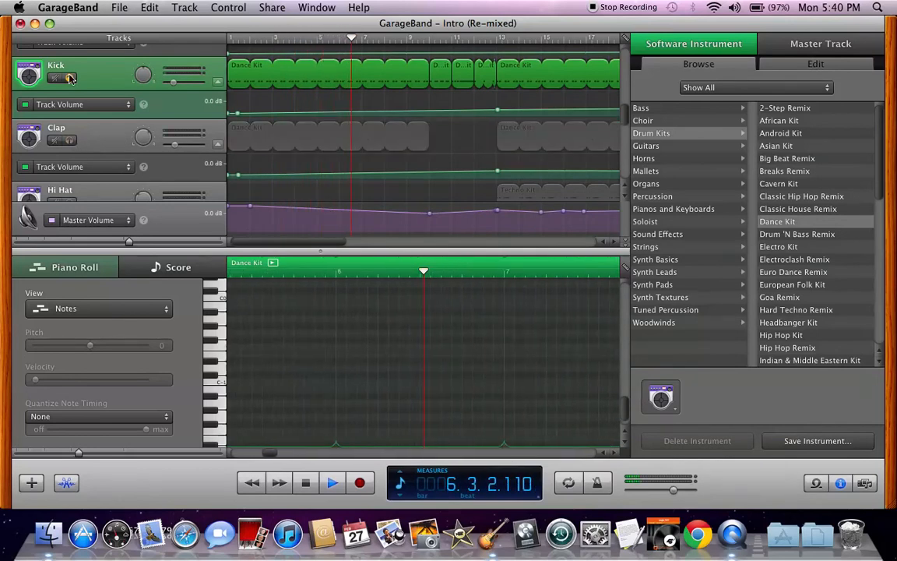
key(space)
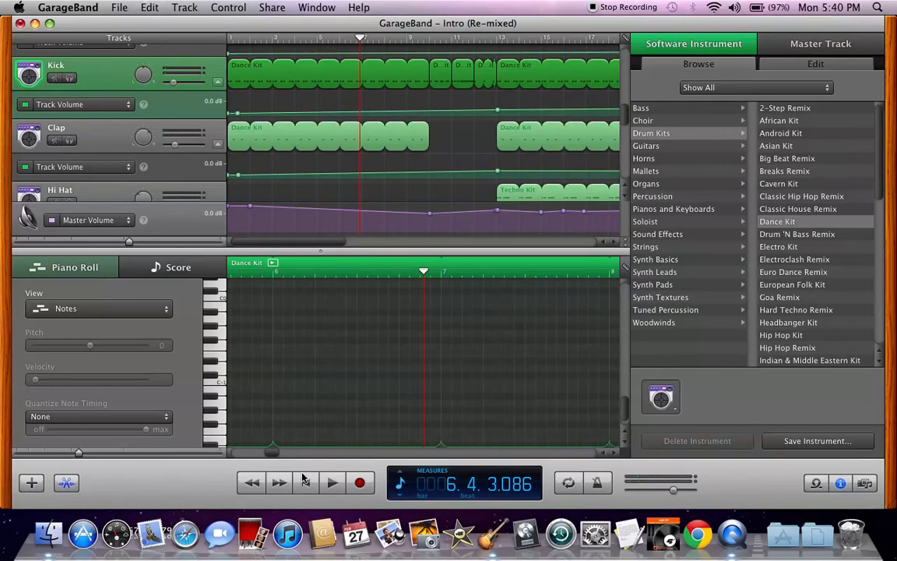
key(Return)
Step: Review the Clap track's sound generator and effects settings, then return to the instrument list
scroll(260, 210, down, 2)
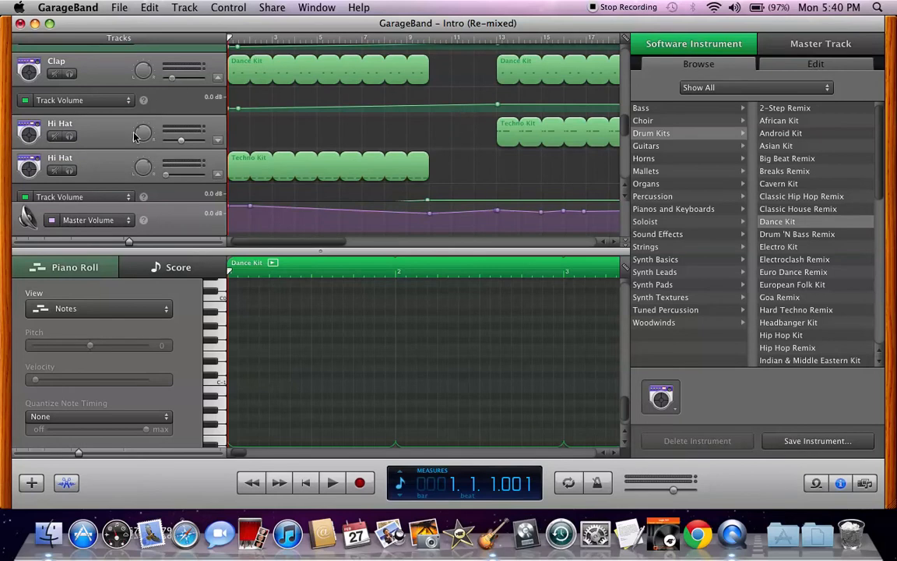
scroll(320, 102, down, 2)
scroll(321, 102, up, 4)
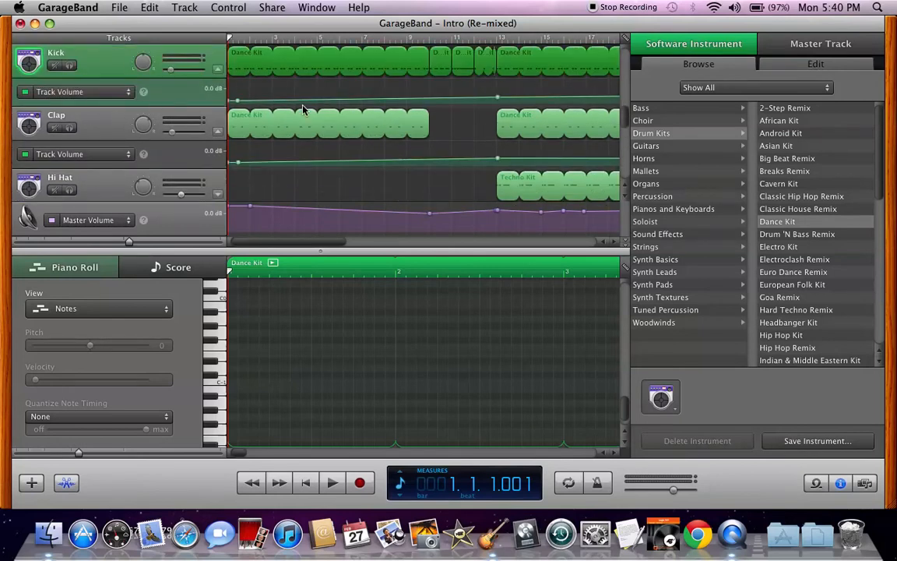
scroll(292, 125, up, 3)
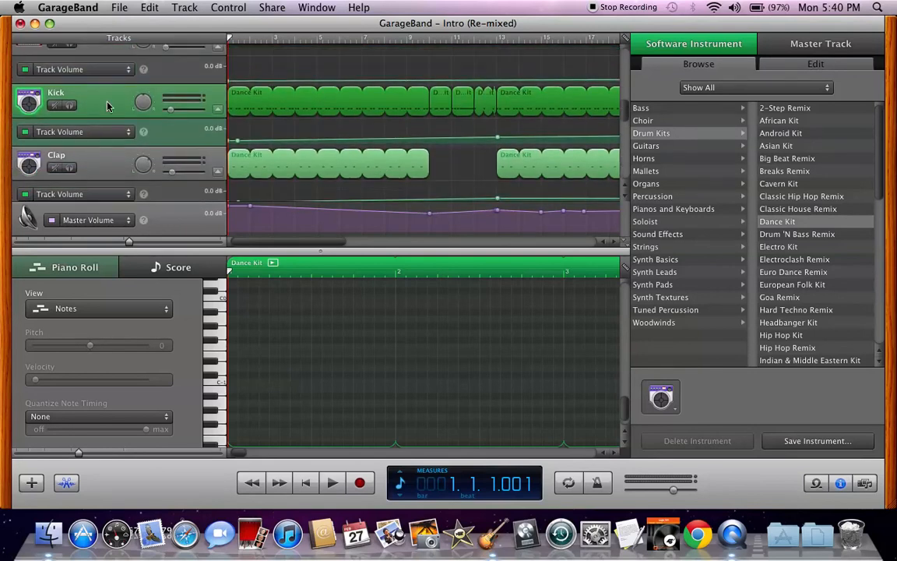
scroll(349, 113, down, 1)
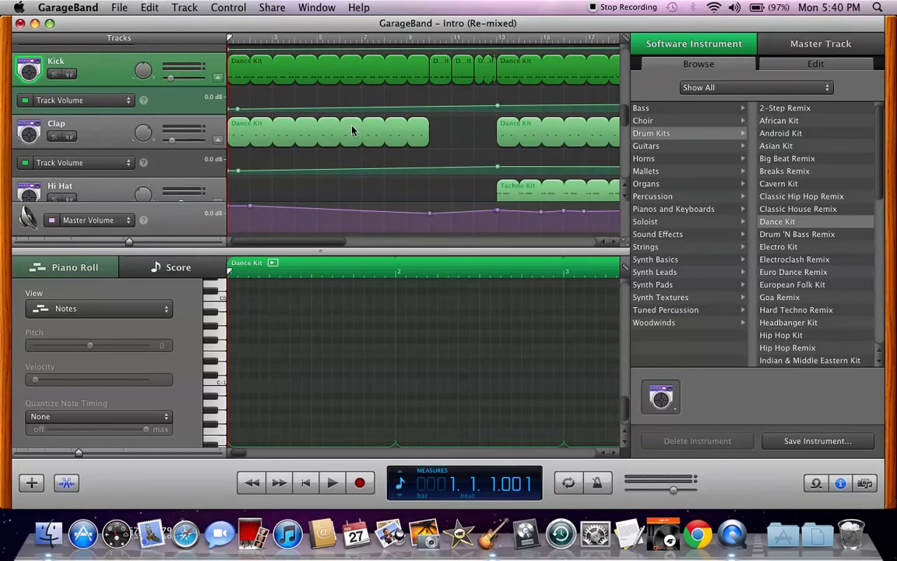
click(98, 126)
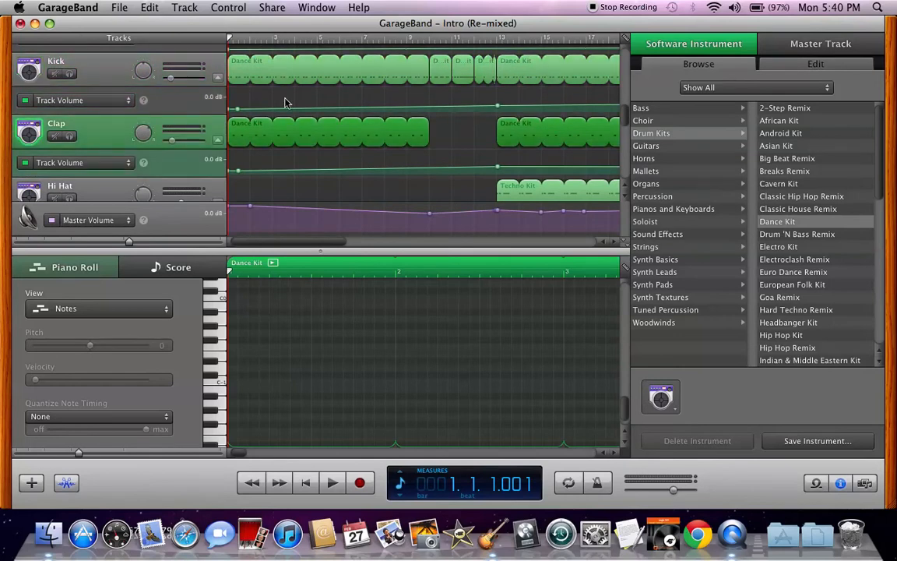
click(816, 64)
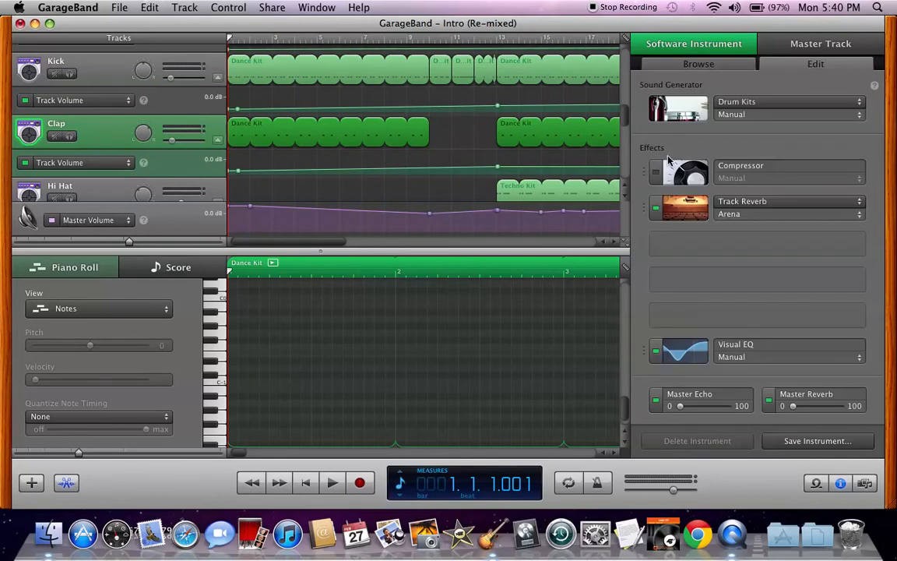
click(688, 70)
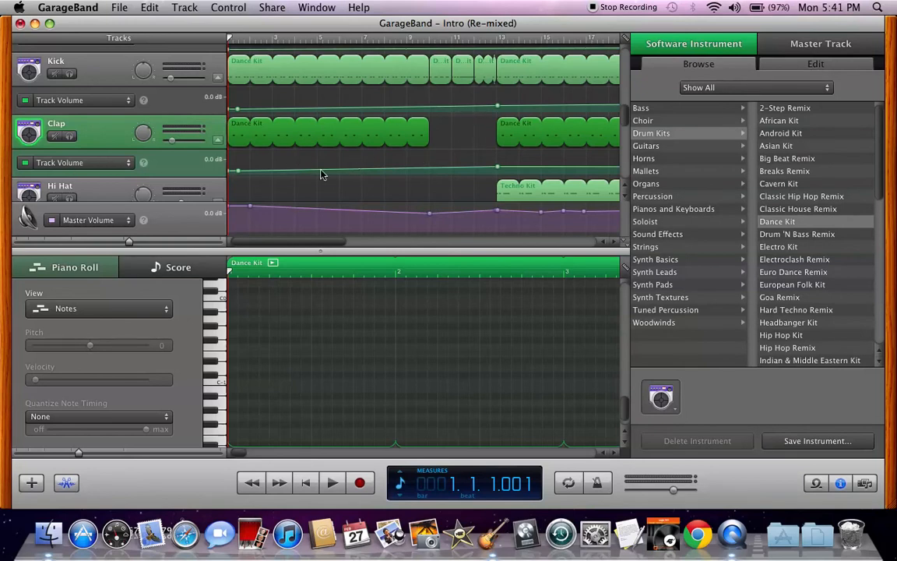
Step: Solo the Kick, Clap and both Hi Hat tracks
scroll(374, 174, down, 1)
scroll(375, 174, down, 10)
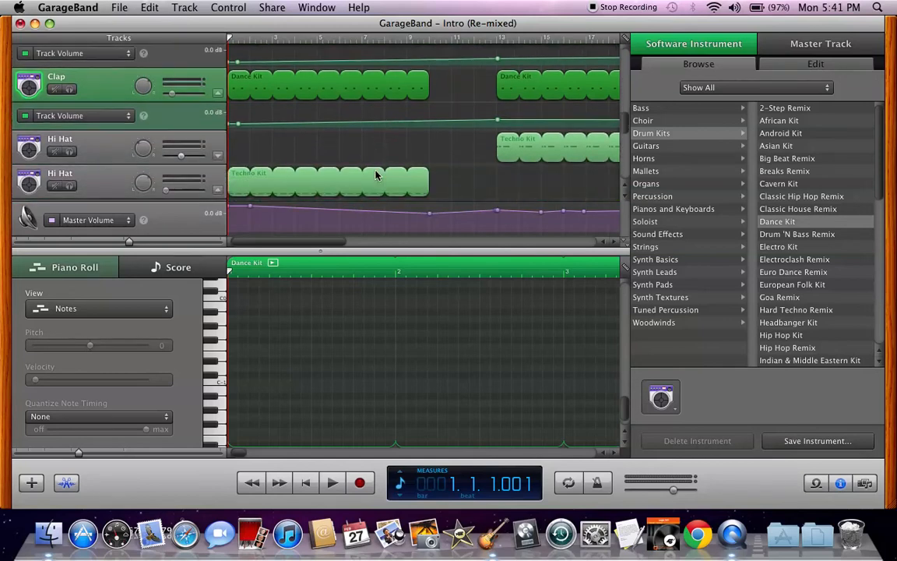
scroll(375, 174, down, 8)
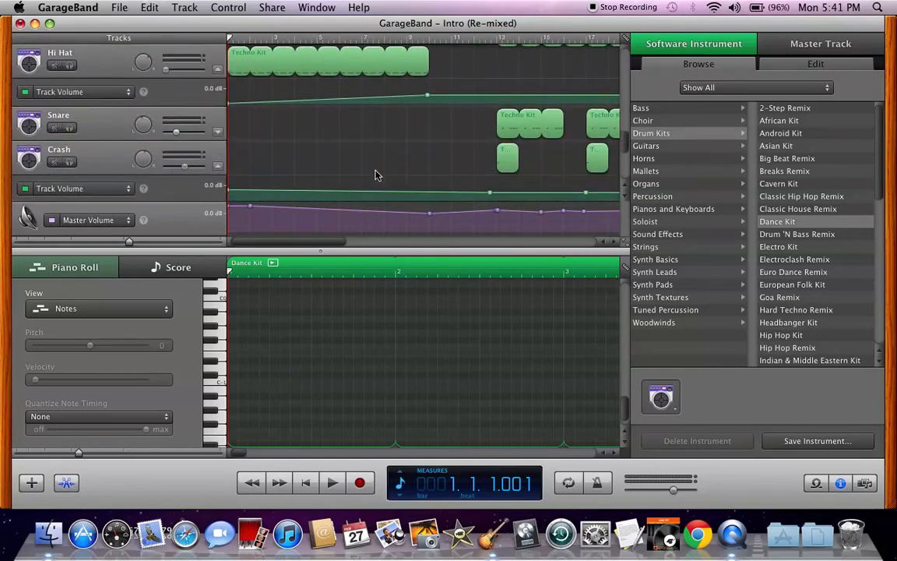
scroll(374, 174, up, 6)
scroll(374, 174, up, 4)
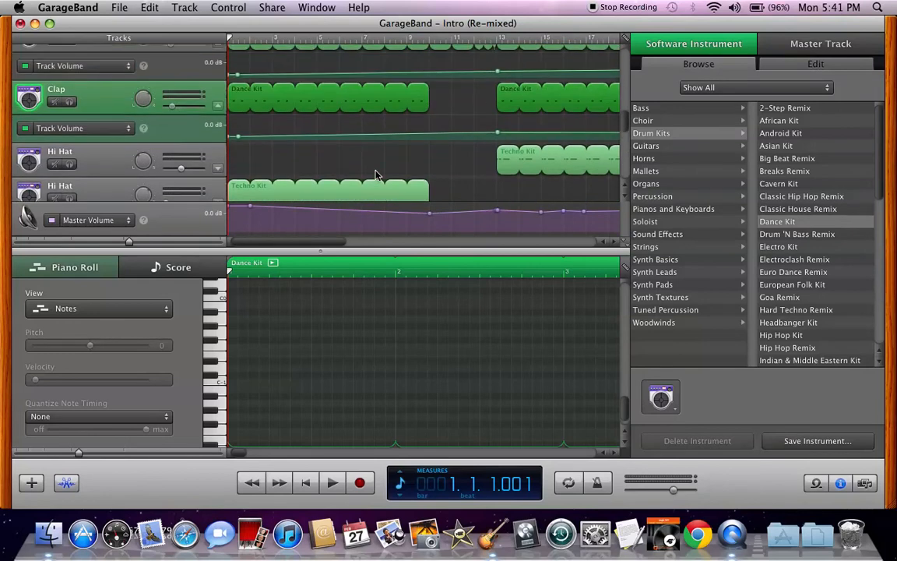
scroll(373, 175, up, 2)
click(68, 79)
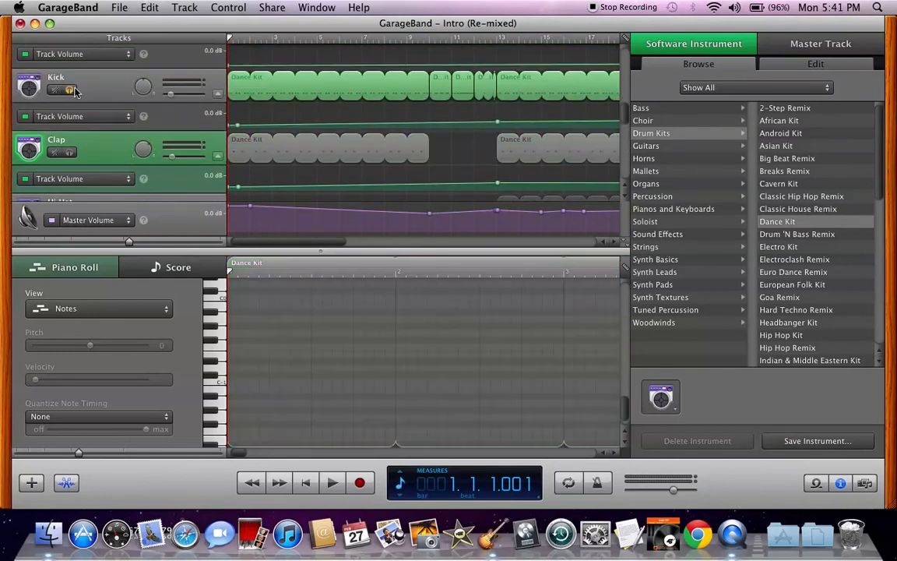
click(65, 137)
scroll(69, 151, down, 3)
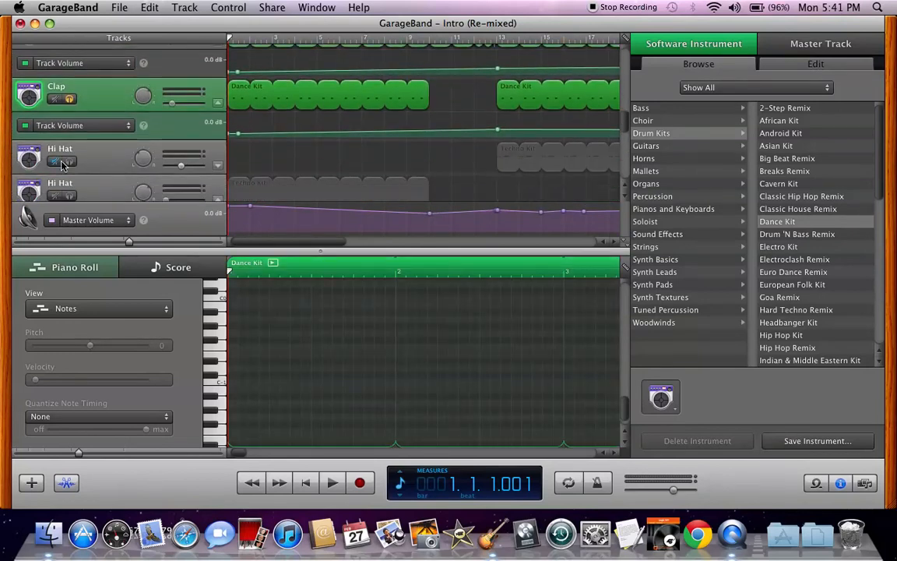
click(69, 160)
scroll(88, 161, down, 2)
click(69, 161)
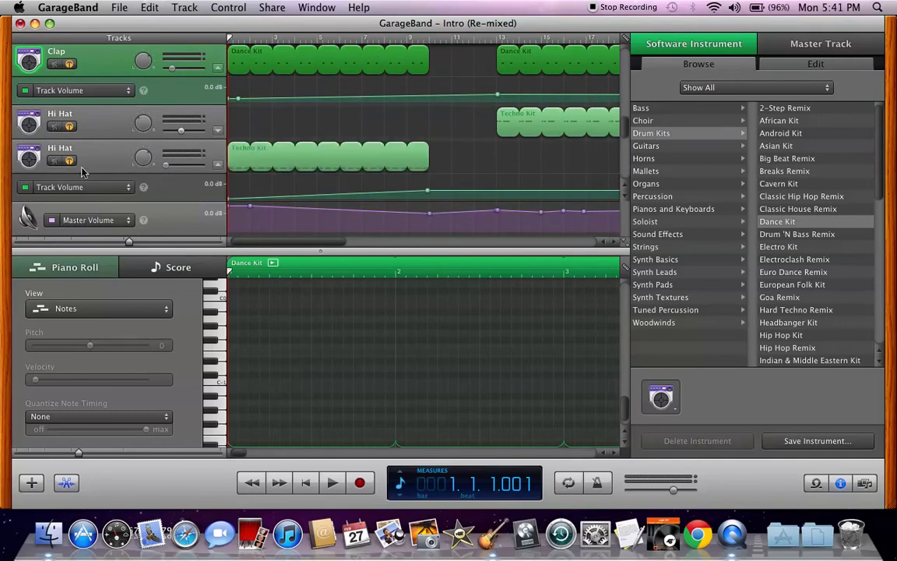
Step: Solo the Snare and Crash tracks as well and play the soloed drums from the start
scroll(87, 157, down, 3)
click(69, 145)
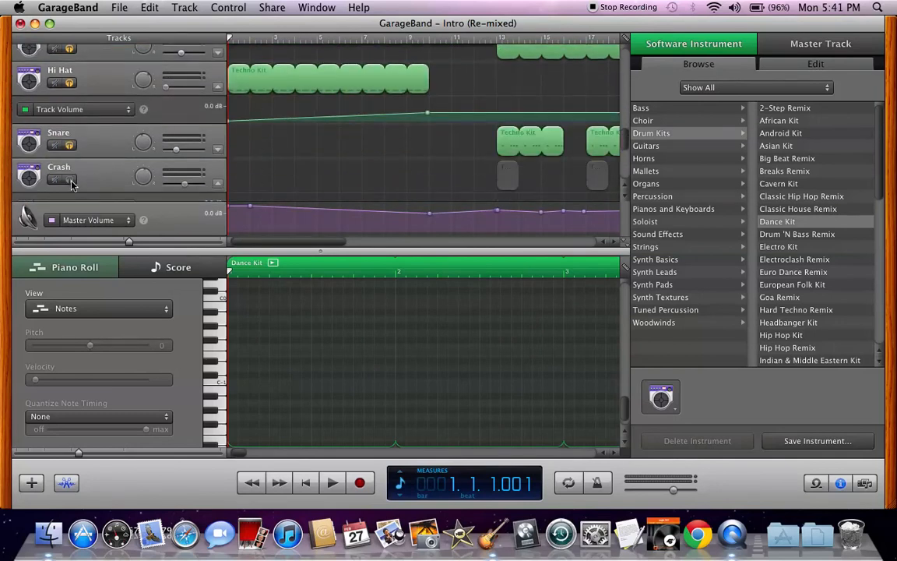
click(69, 179)
key(space)
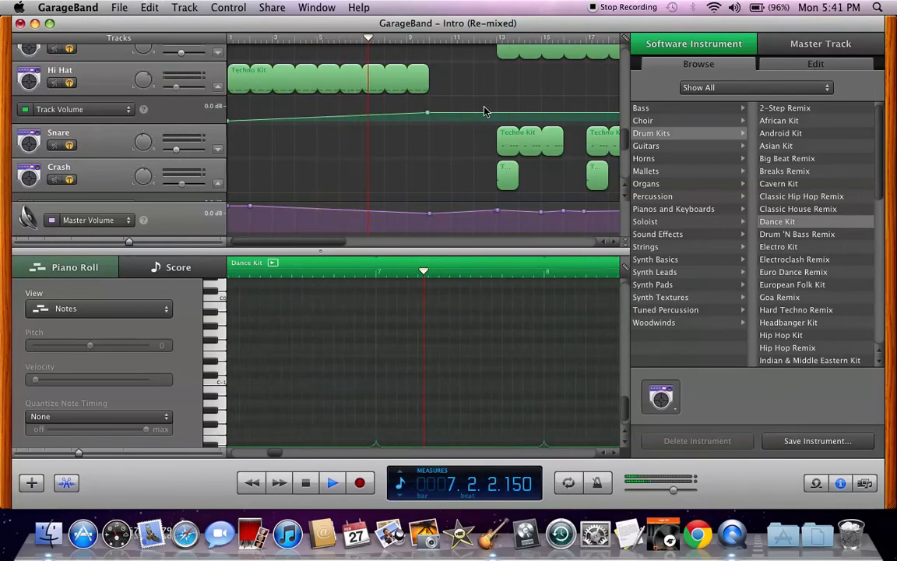
Step: Follow the Clap, Hi Hat, Snare and Crash regions during playback, through the section that starts at measure 13
scroll(484, 111, up, 3)
scroll(483, 111, right, 1)
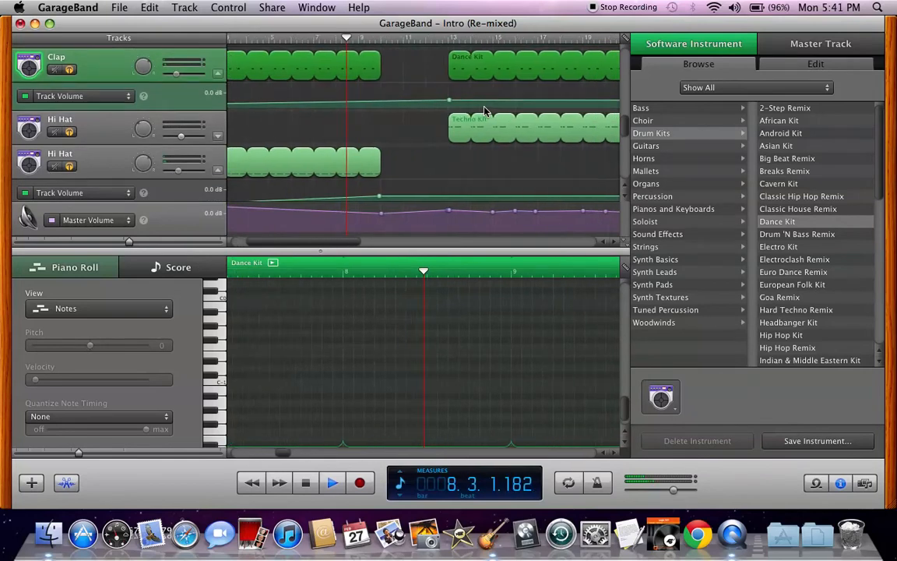
scroll(483, 110, right, 1)
scroll(484, 110, right, 1)
scroll(484, 111, right, 1)
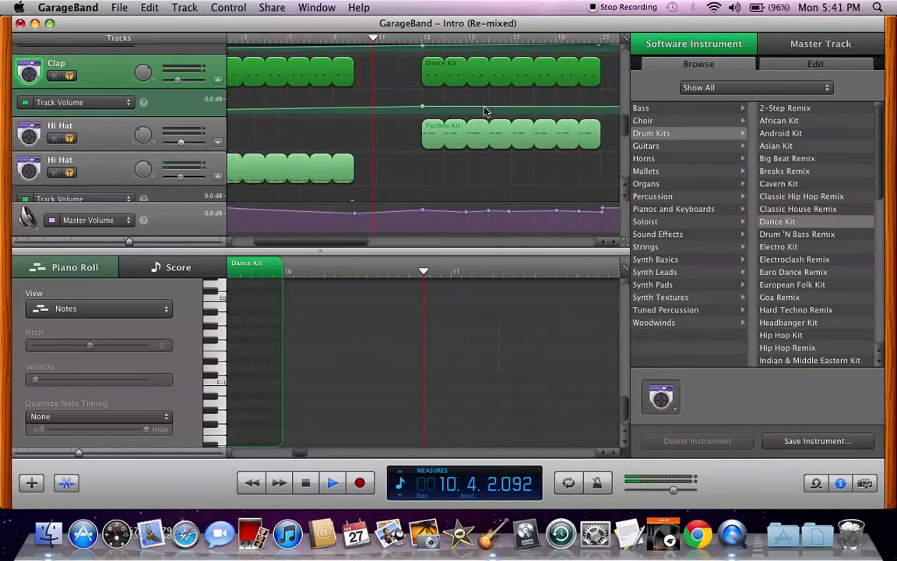
scroll(484, 112, right, 1)
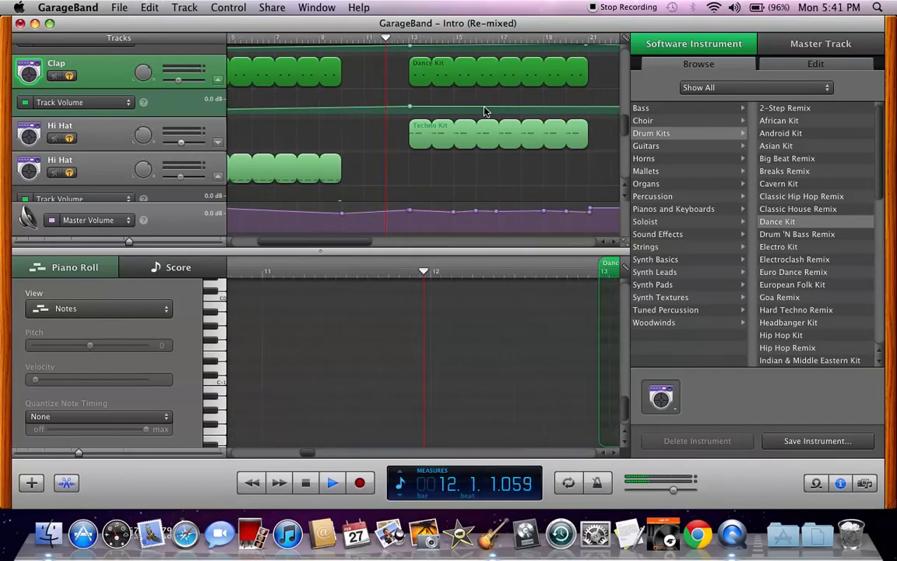
scroll(484, 112, right, 1)
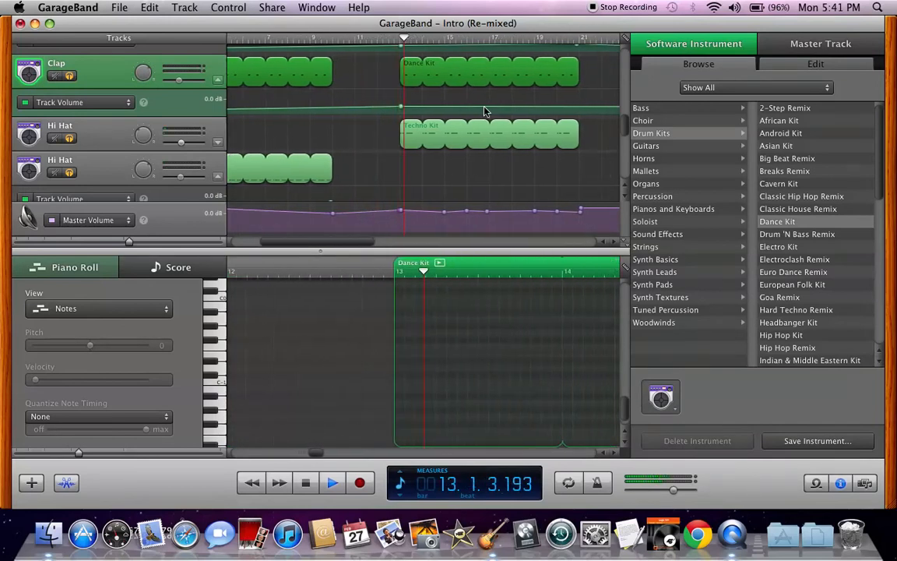
scroll(306, 140, down, 3)
scroll(306, 140, right, 1)
Step: Stop playback and clear the solo on the Crash, Snare, both Hi Hat, Clap and Kick tracks
click(70, 187)
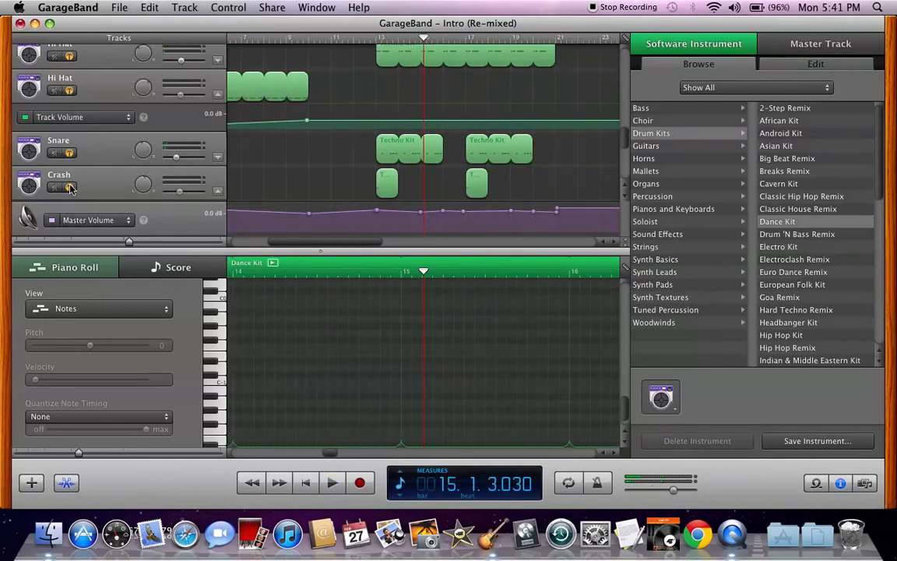
click(69, 153)
click(70, 89)
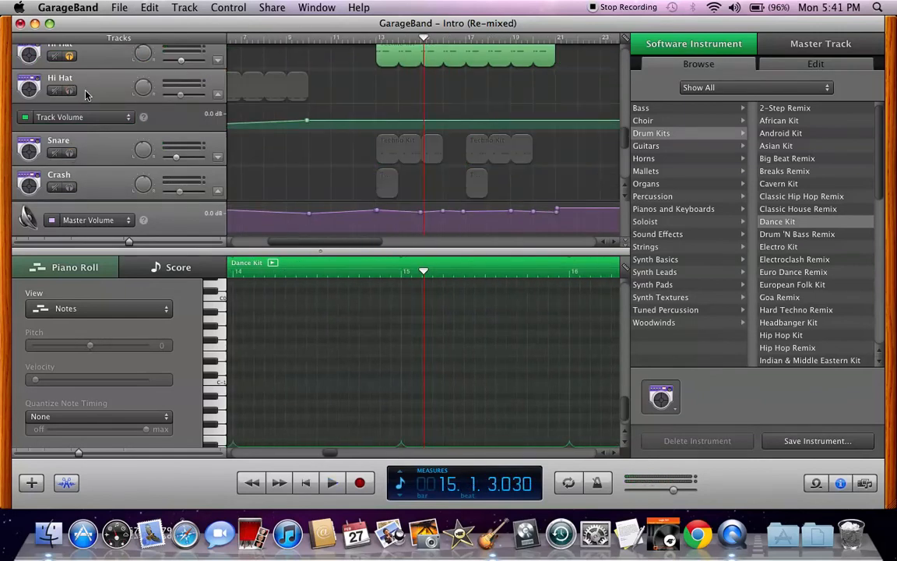
scroll(71, 89, up, 2)
click(69, 91)
scroll(100, 96, up, 2)
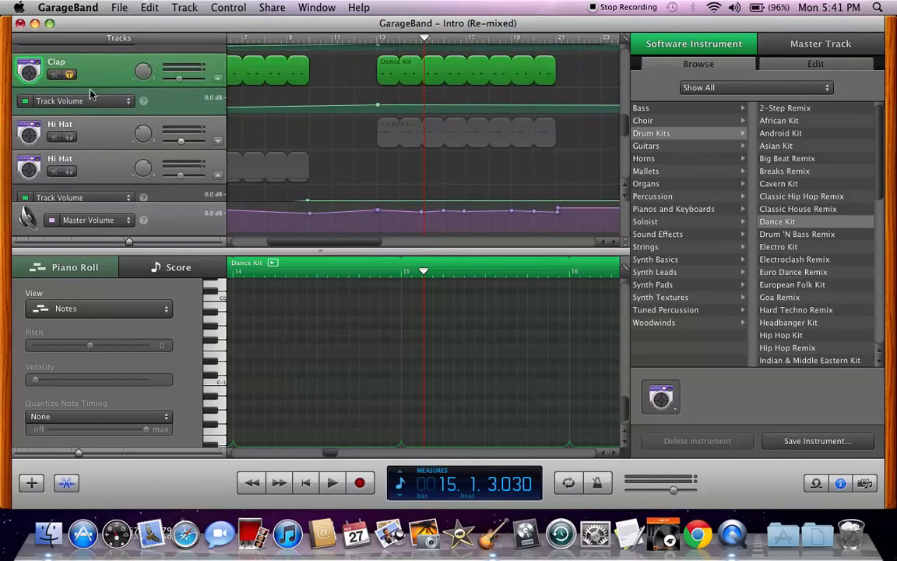
click(69, 74)
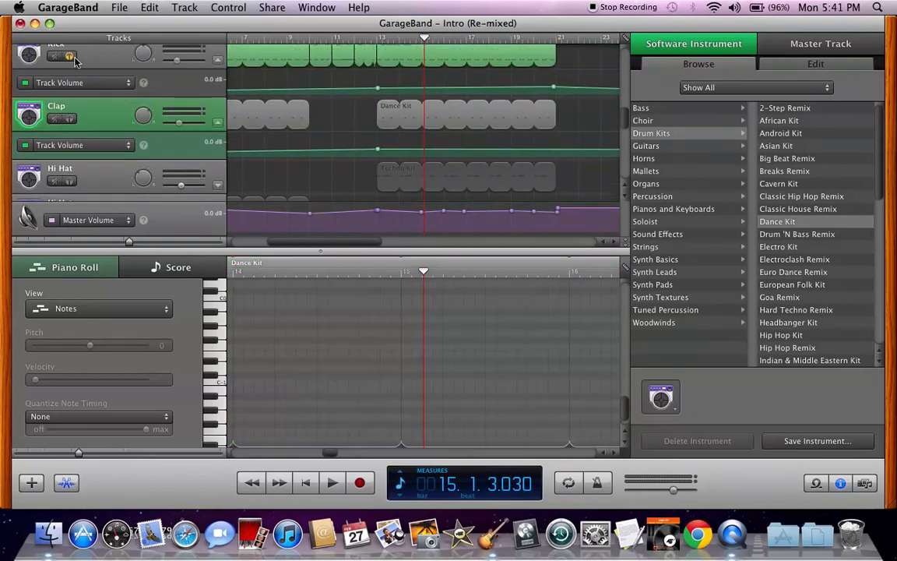
click(69, 56)
scroll(95, 52, up, 2)
Step: Solo the Hovering Machine track and play it from shortly before its first Cloud Break region
scroll(306, 126, down, 5)
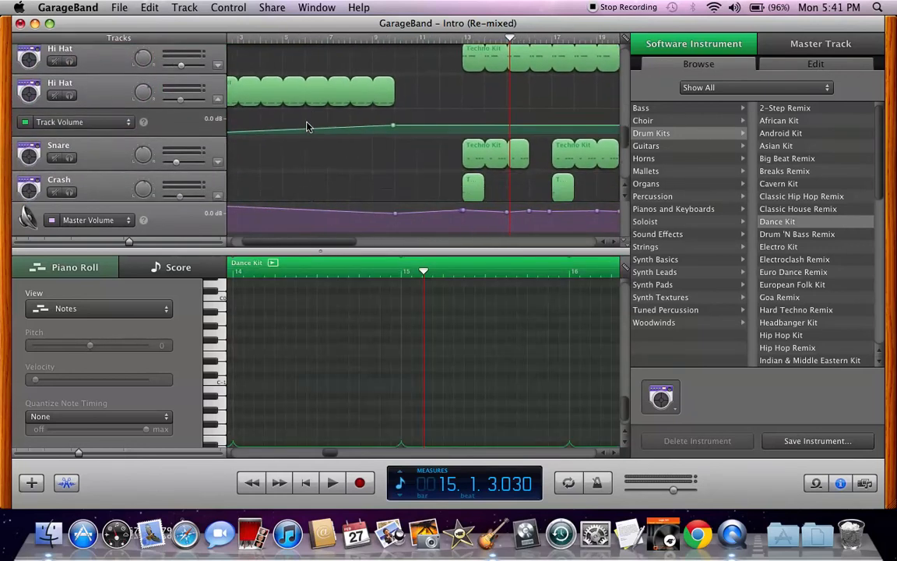
scroll(307, 126, down, 5)
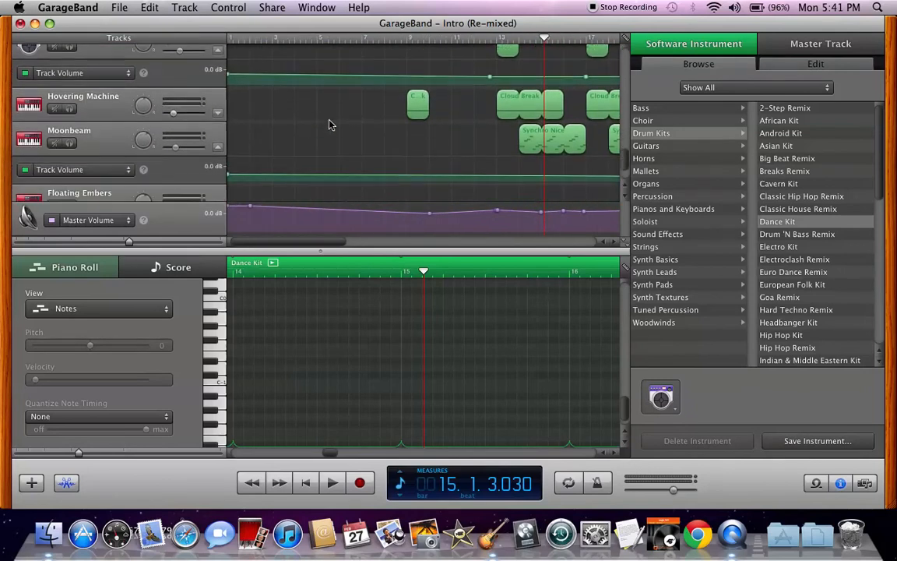
click(109, 103)
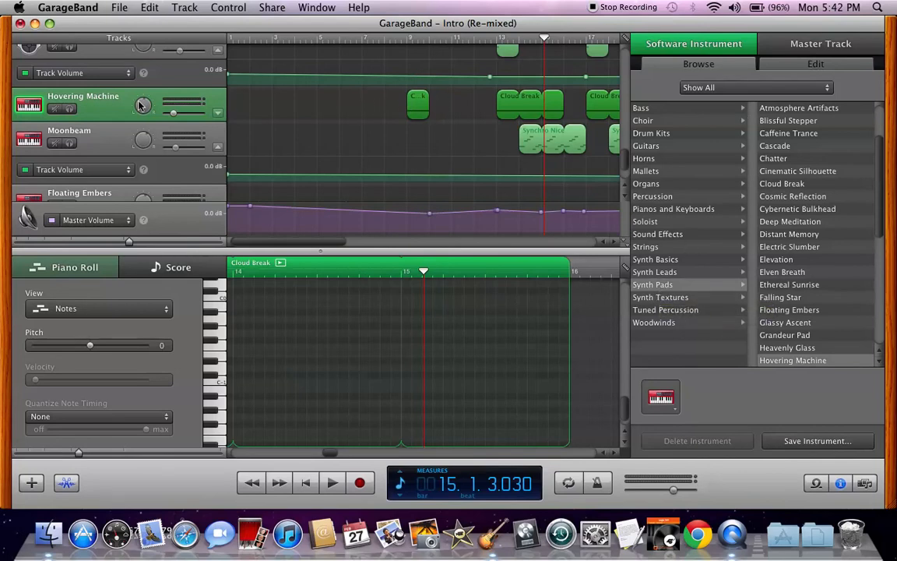
click(72, 109)
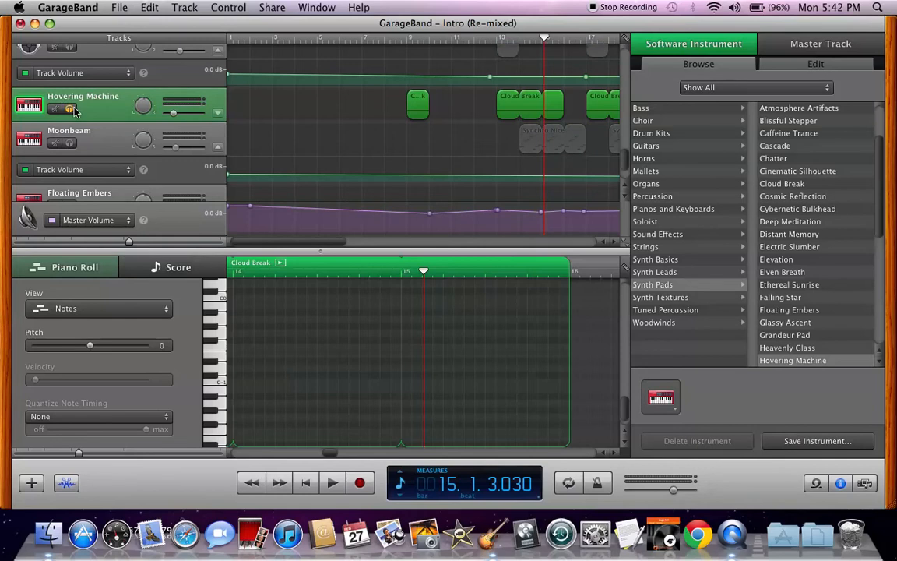
click(403, 39)
key(space)
click(394, 39)
click(369, 38)
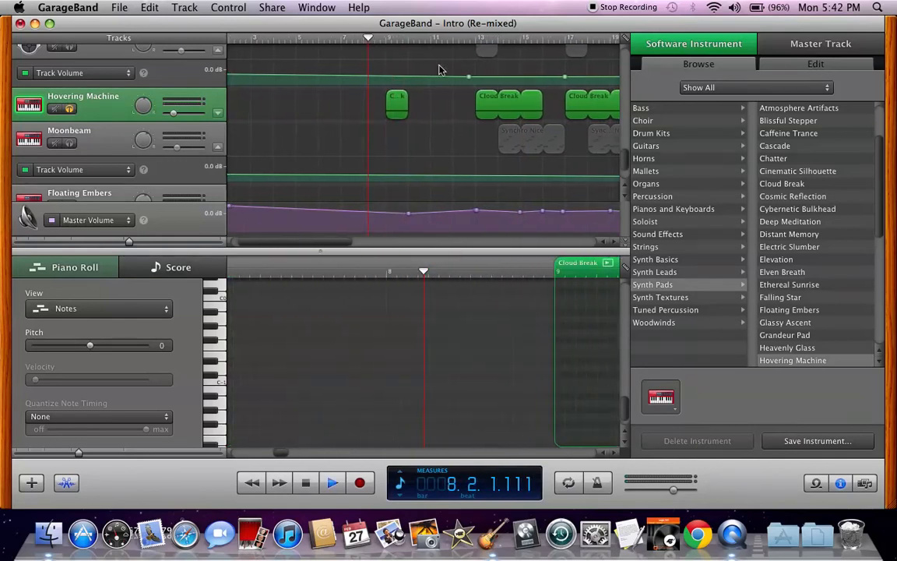
Step: Skip ahead to audition the next Cloud Break regions at a higher system volume, then stop playback and clear the Hovering Machine solo
scroll(451, 102, left, 3)
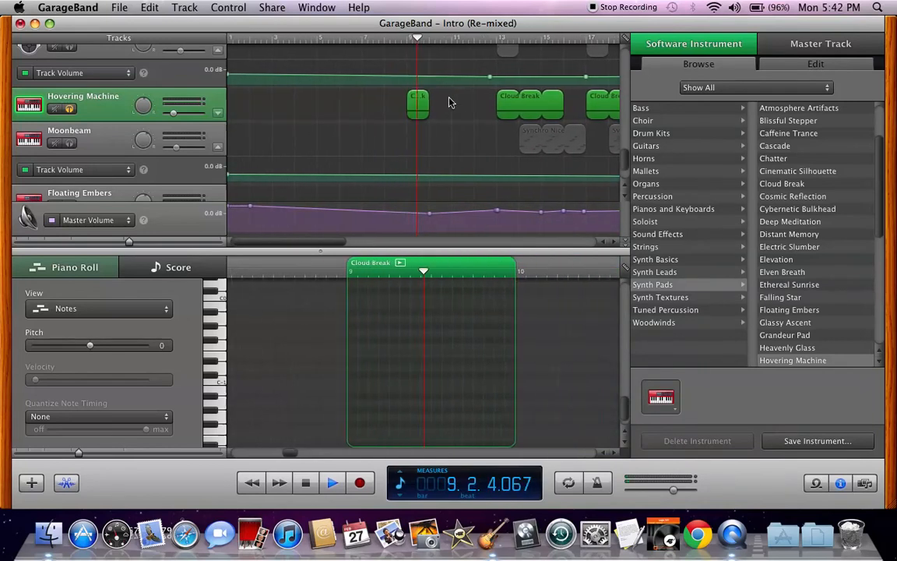
click(468, 39)
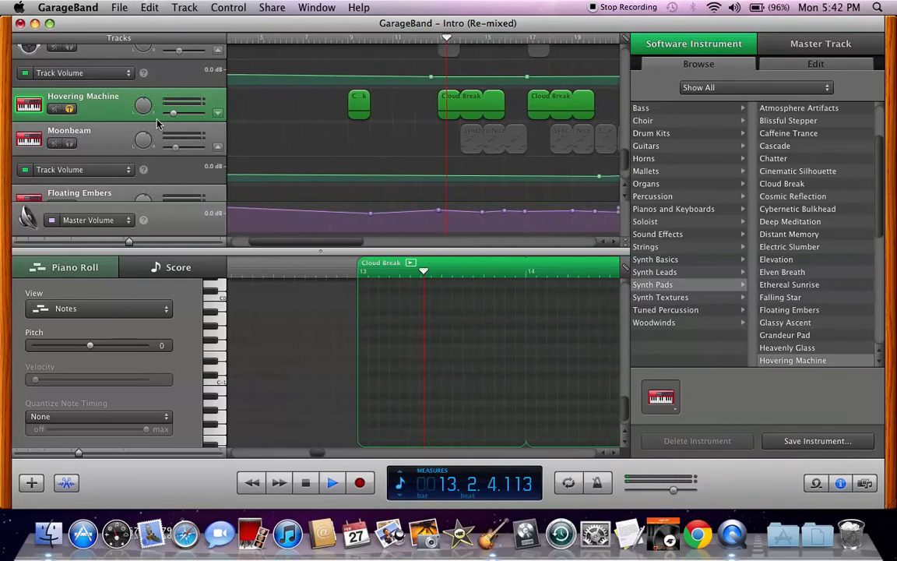
key(XF86AudioRaiseVolume)
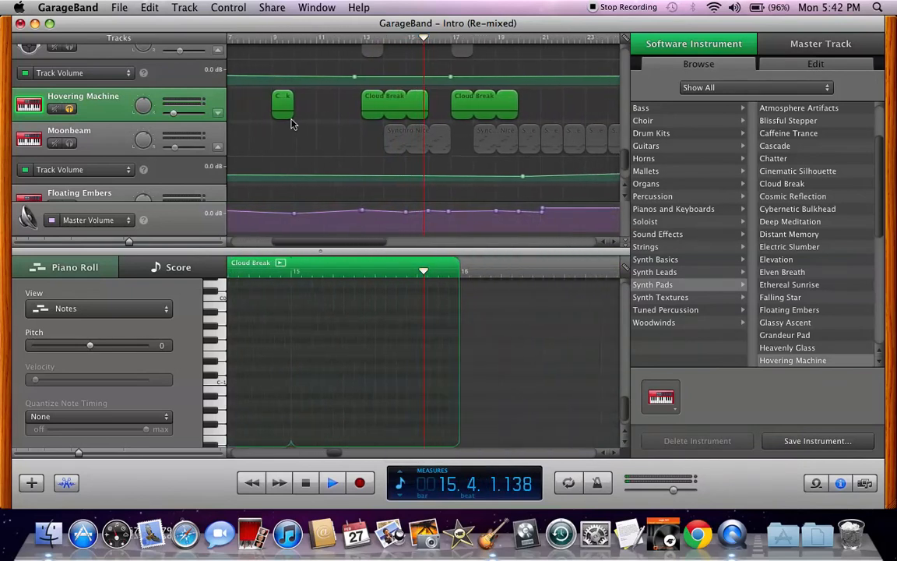
key(space)
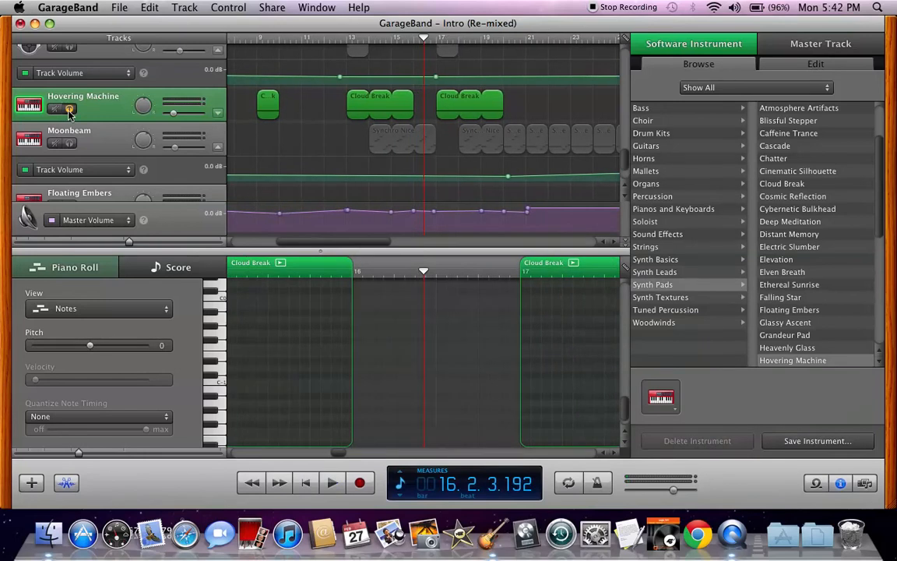
click(70, 110)
Step: Audition the Moonbeam track soloed from measure 13, beat 3, then clear its solo and stop playback
scroll(316, 101, left, 5)
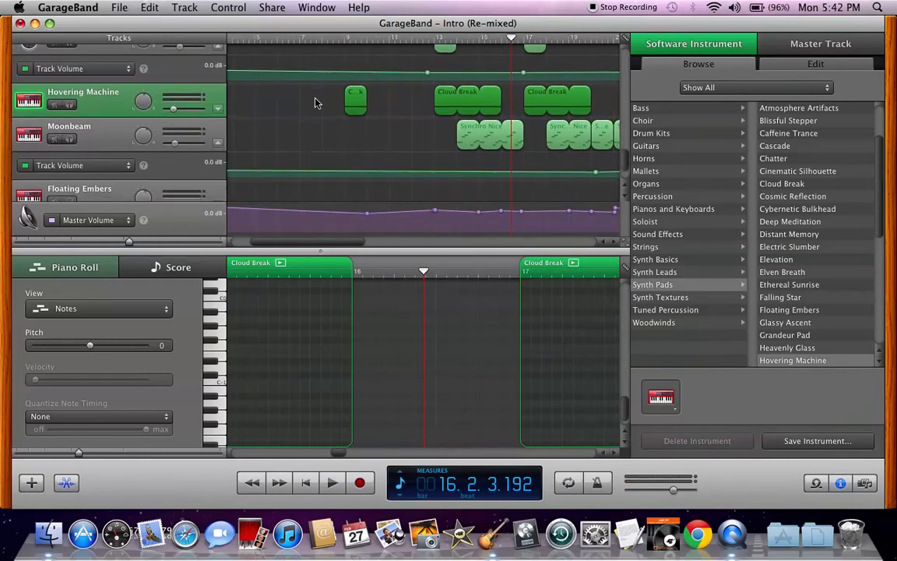
scroll(316, 101, down, 3)
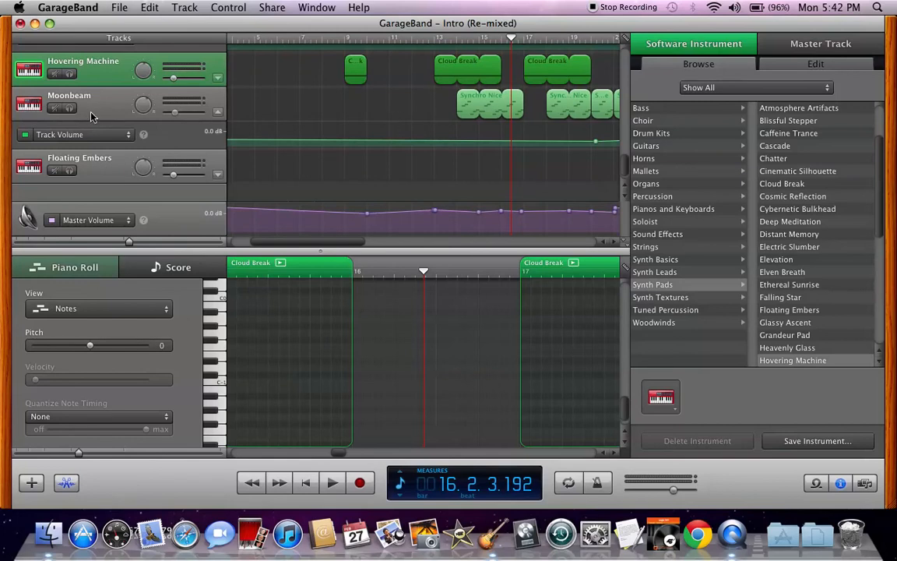
click(155, 109)
scroll(389, 124, right, 2)
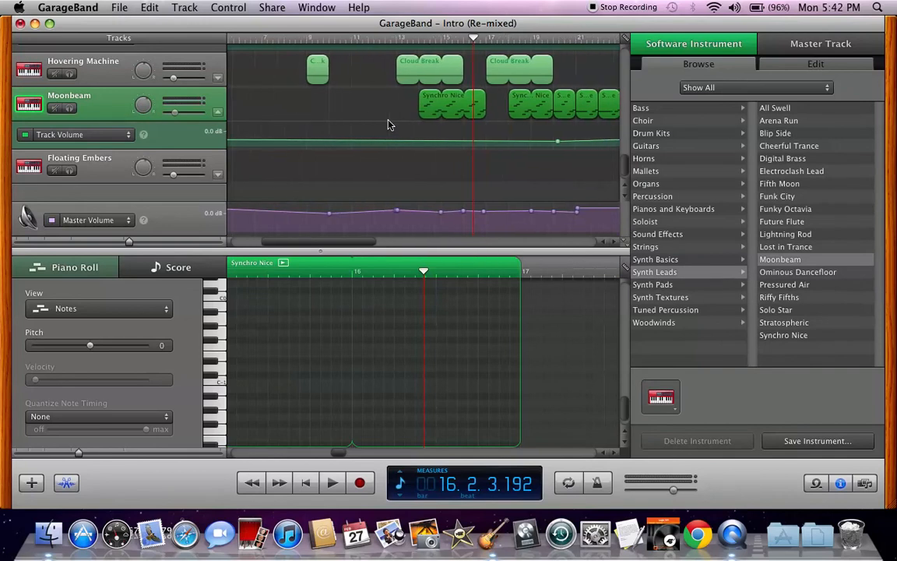
click(70, 108)
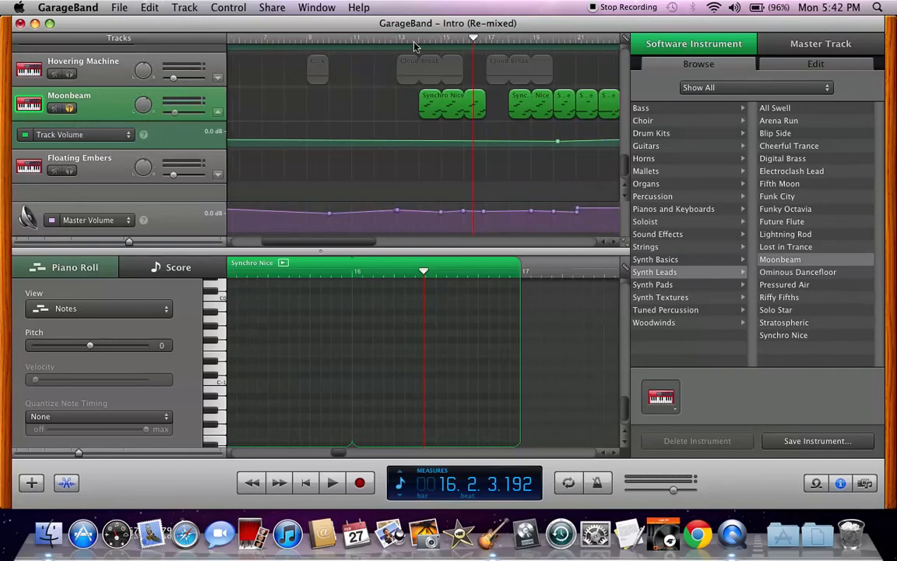
click(418, 39)
drag(418, 41, 408, 41)
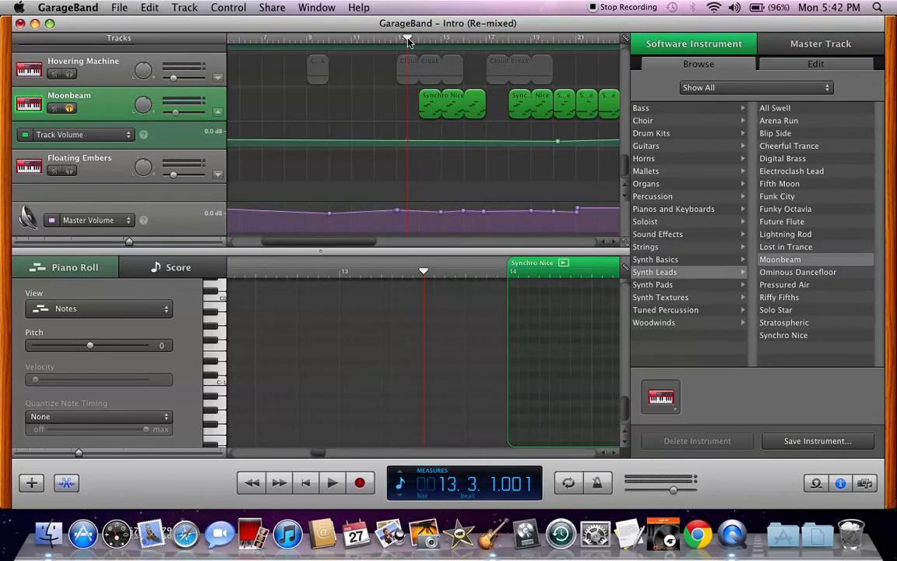
key(space)
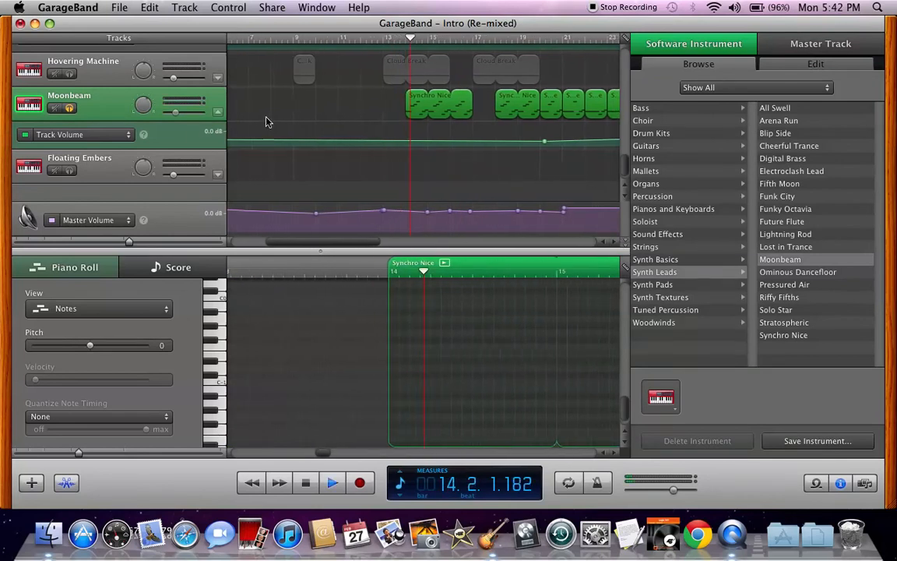
click(70, 110)
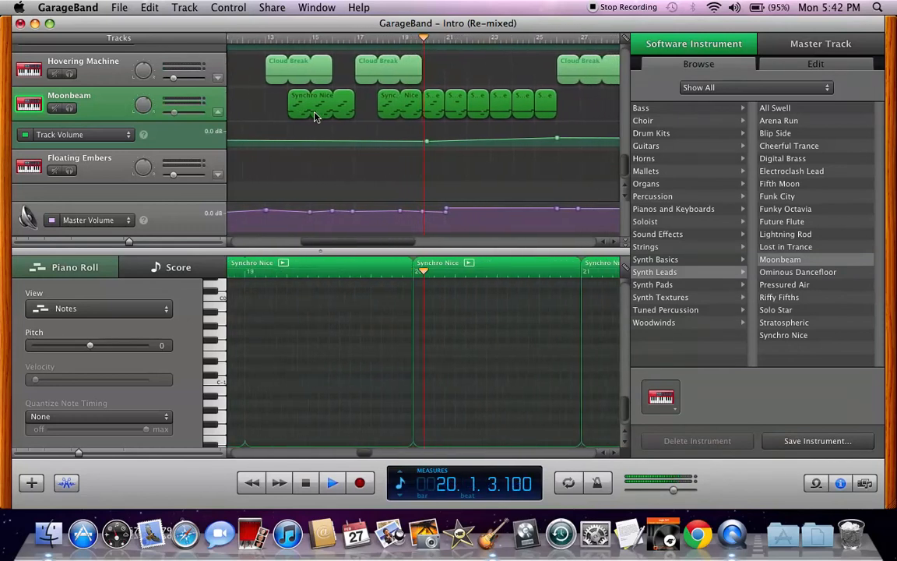
key(space)
Step: Select the Floating Embers track and examine its Cloud Break regions against the other tracks around measure 40
scroll(365, 107, down, 1)
scroll(366, 112, left, 3)
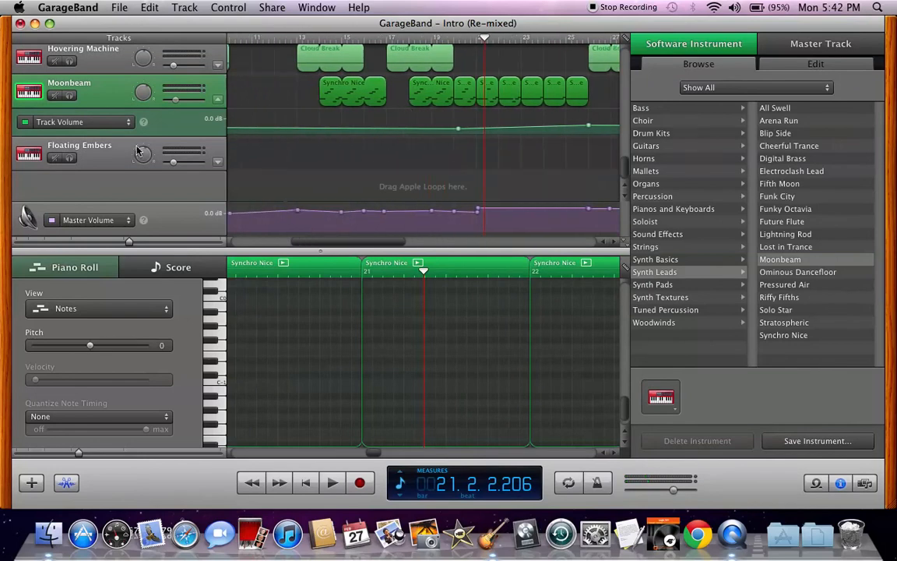
click(105, 150)
scroll(390, 150, right, 10)
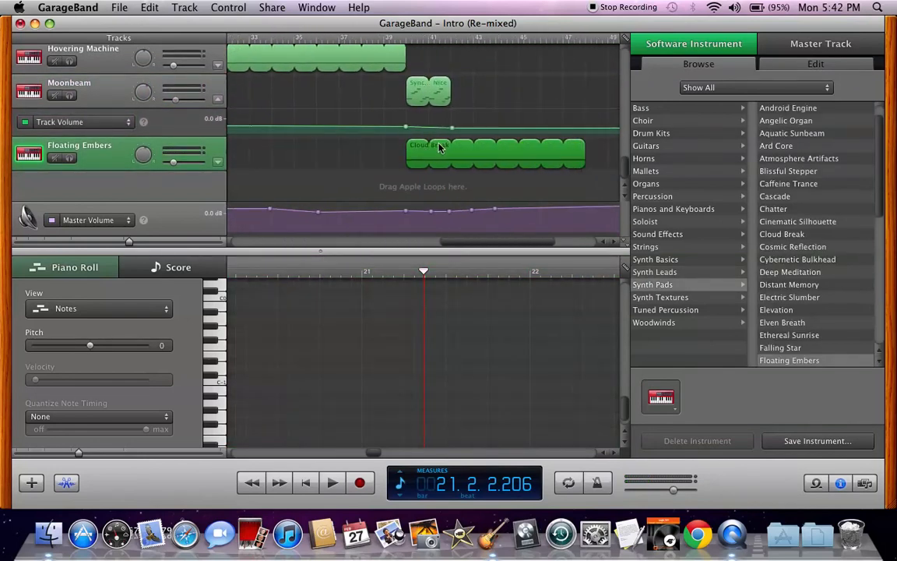
scroll(439, 147, up, 5)
scroll(438, 147, down, 1)
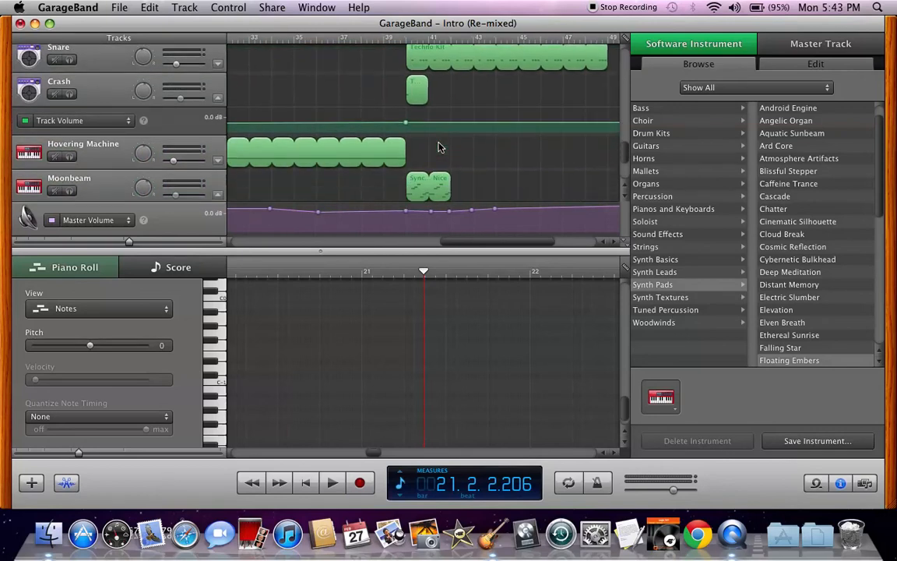
scroll(438, 147, down, 3)
scroll(439, 147, up, 6)
scroll(438, 147, down, 3)
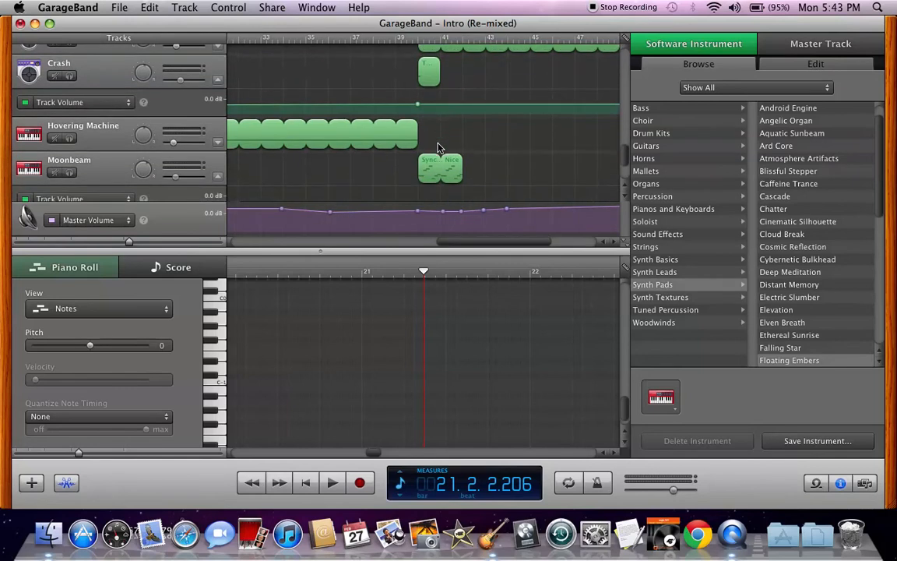
scroll(413, 135, down, 3)
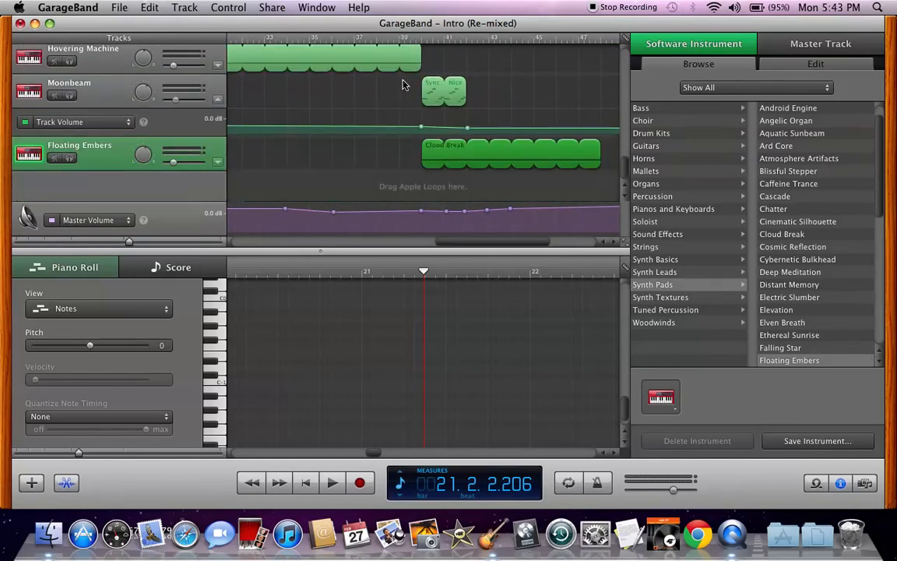
Step: Select the Hovering Machine track and move the playhead to measure 39, beat 3, just before its last region ends
click(421, 125)
click(113, 69)
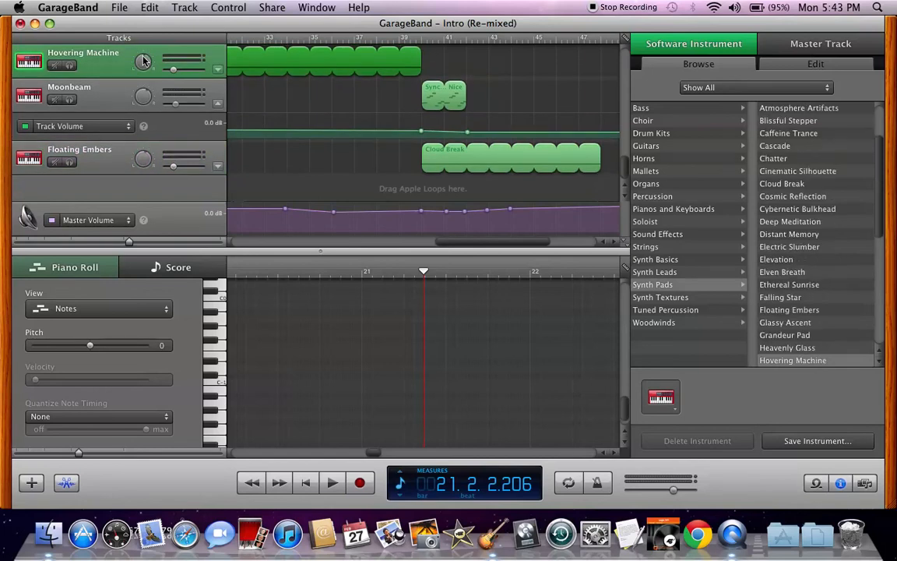
drag(144, 154, 145, 157)
drag(438, 38, 411, 38)
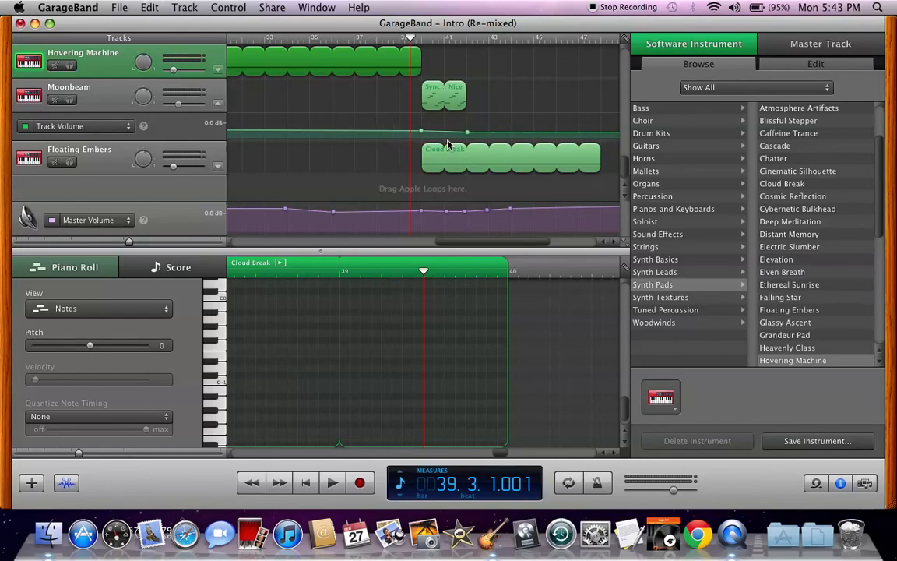
Step: Survey the regions of all tracks between the closing section and the opening measures of the project
scroll(537, 123, up, 2)
scroll(541, 121, right, 6)
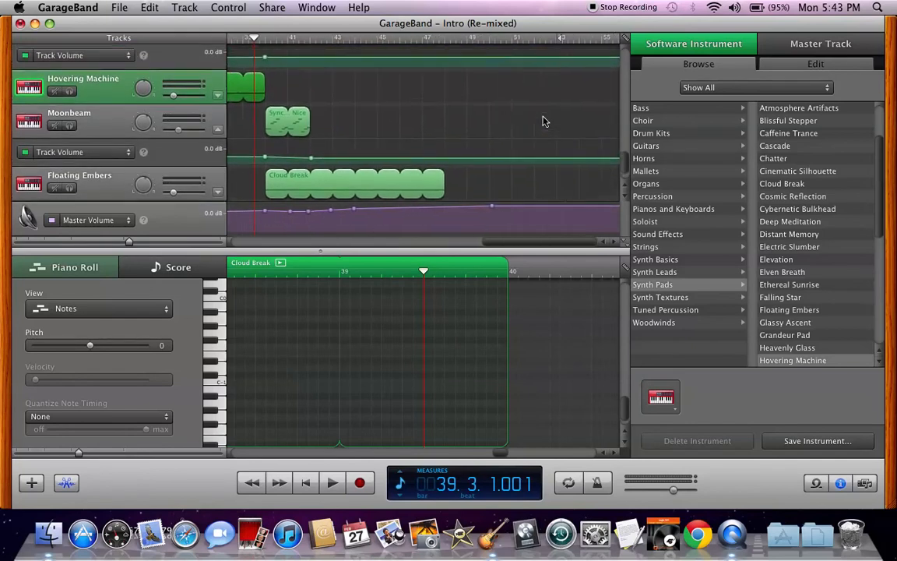
scroll(545, 122, up, 15)
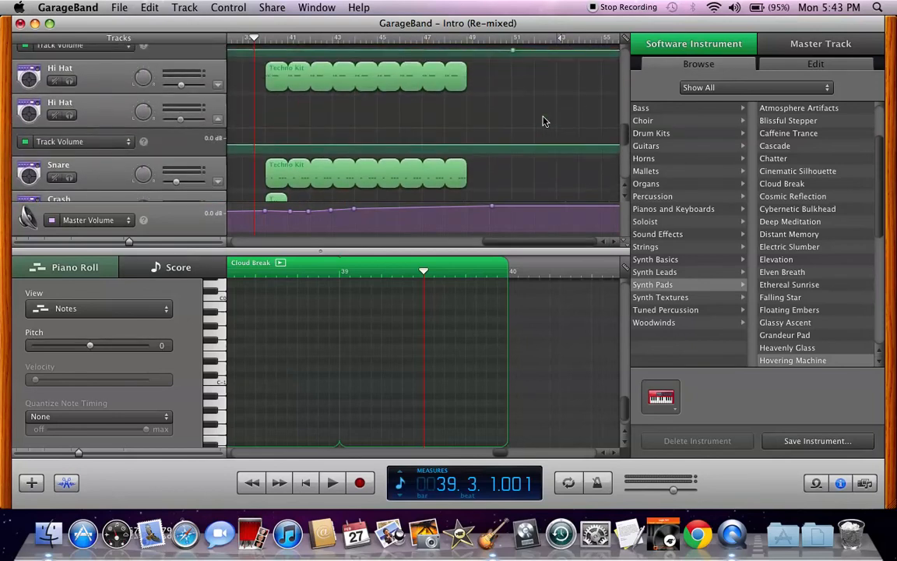
scroll(544, 122, up, 10)
scroll(544, 122, left, 8)
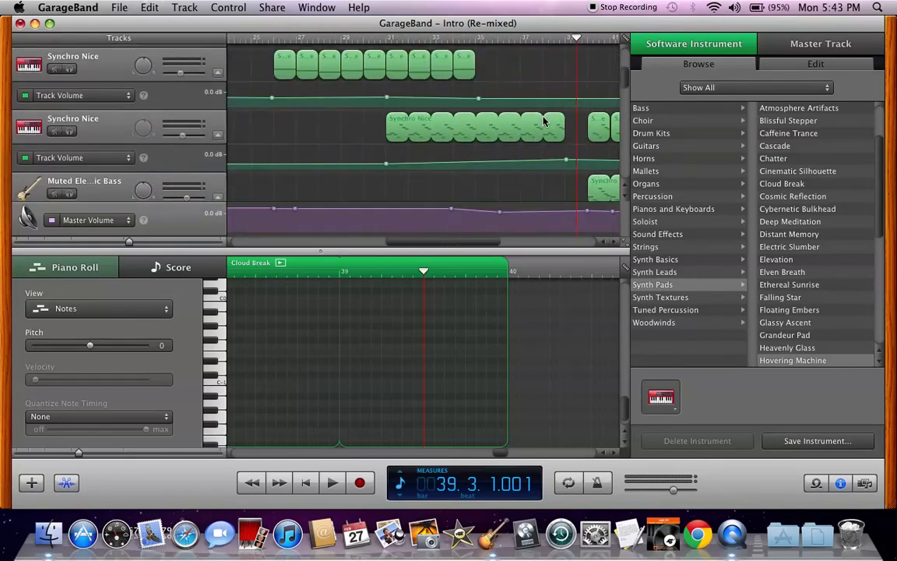
scroll(544, 122, up, 2)
scroll(544, 122, left, 11)
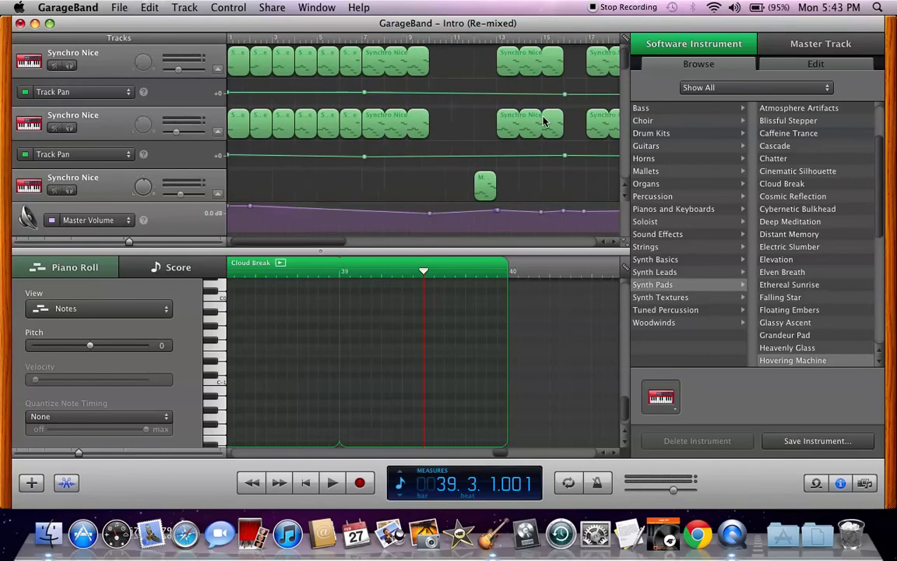
scroll(544, 121, down, 20)
scroll(544, 121, right, 18)
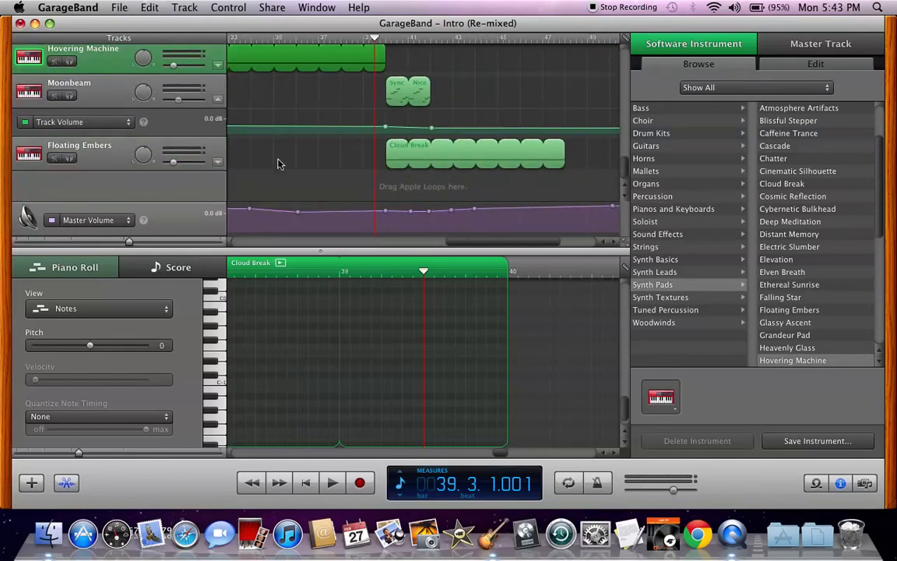
Step: Return the playhead to the very start of the project, with the uppermost Synchro Nice tracks in view
scroll(310, 172, up, 20)
scroll(310, 172, left, 18)
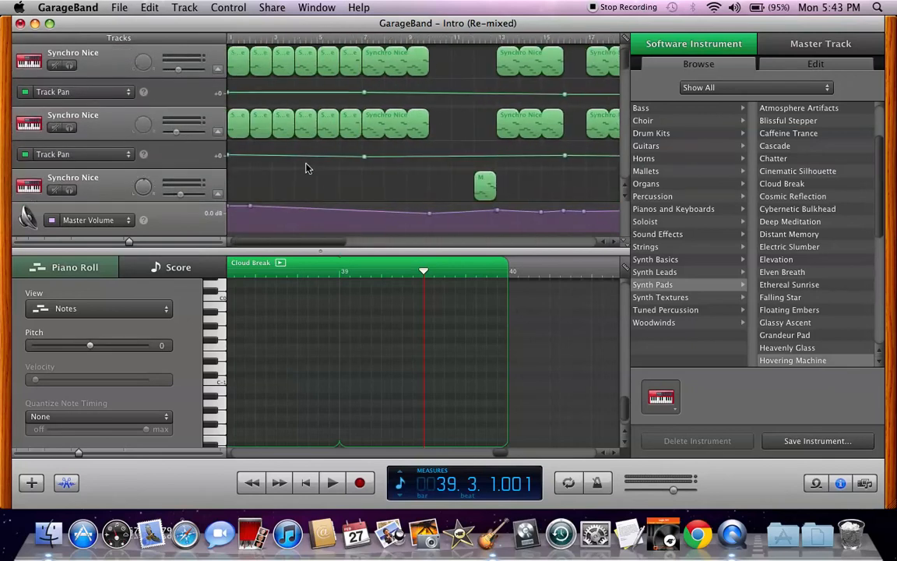
click(303, 484)
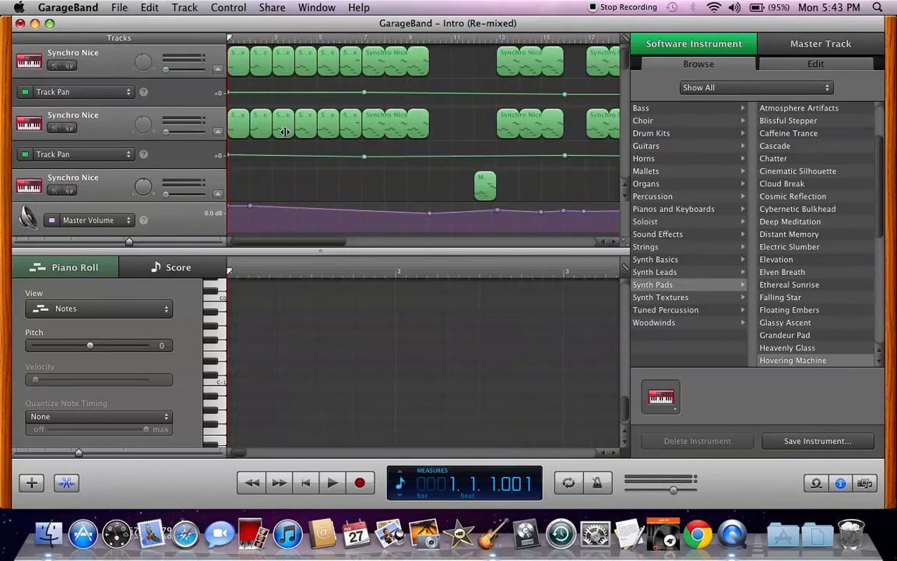
Step: Examine the opening regions of the Kick, Clap, Hi Hat and Snare tracks against those of the Synchro Nice tracks
scroll(285, 132, down, 8)
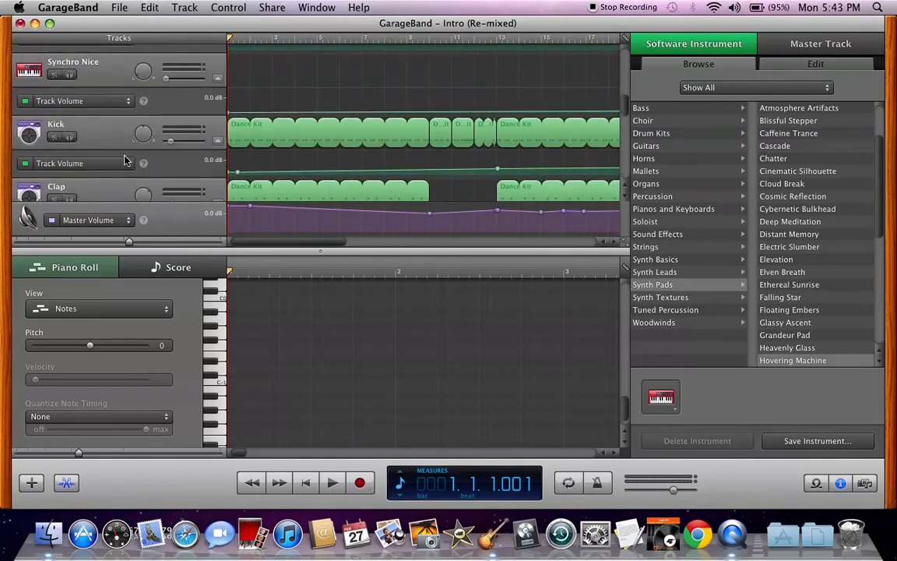
scroll(112, 167, down, 3)
scroll(101, 166, down, 3)
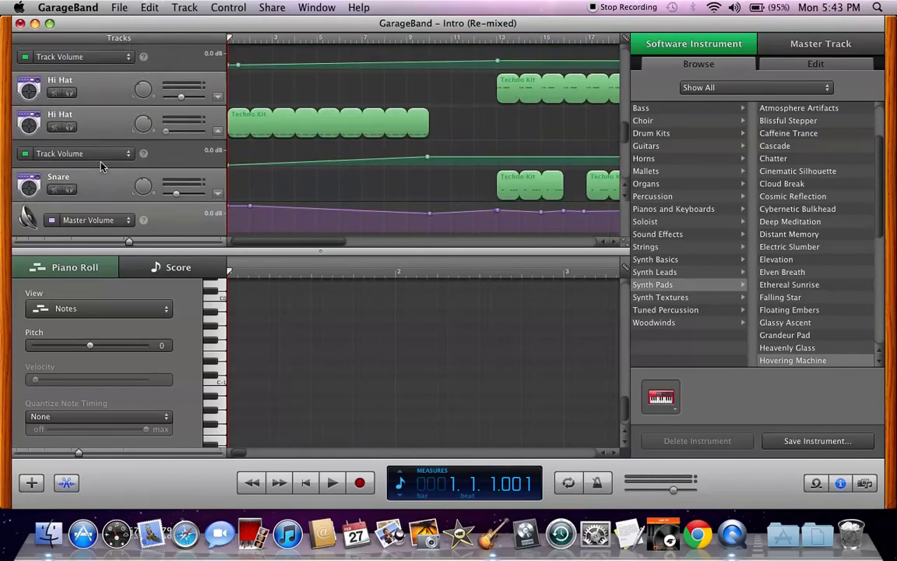
scroll(116, 174, up, 12)
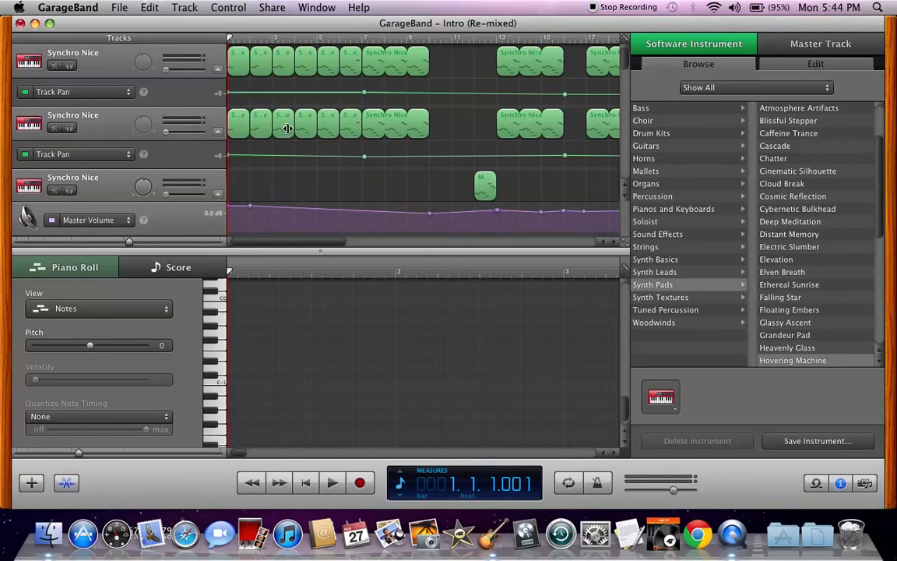
scroll(288, 131, down, 10)
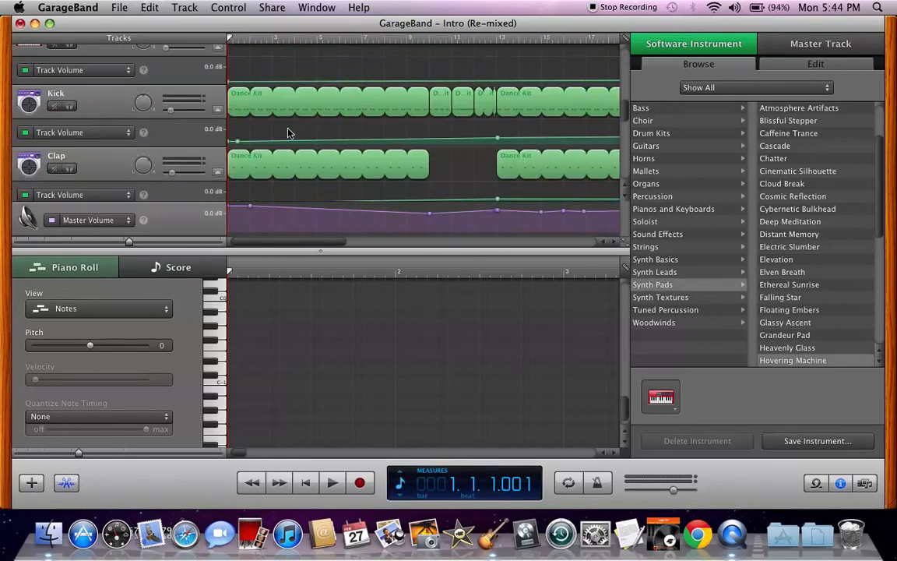
scroll(288, 133, down, 5)
scroll(287, 133, up, 10)
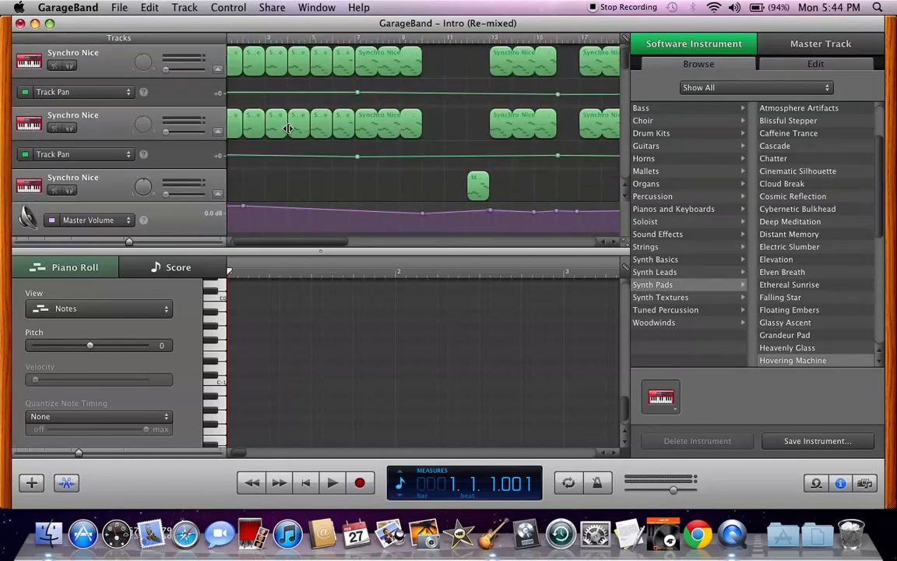
Step: Examine the Synchro Nice tracks' regions and automation curves across the timeline, up to where their last regions end
scroll(288, 130, down, 5)
scroll(288, 132, right, 5)
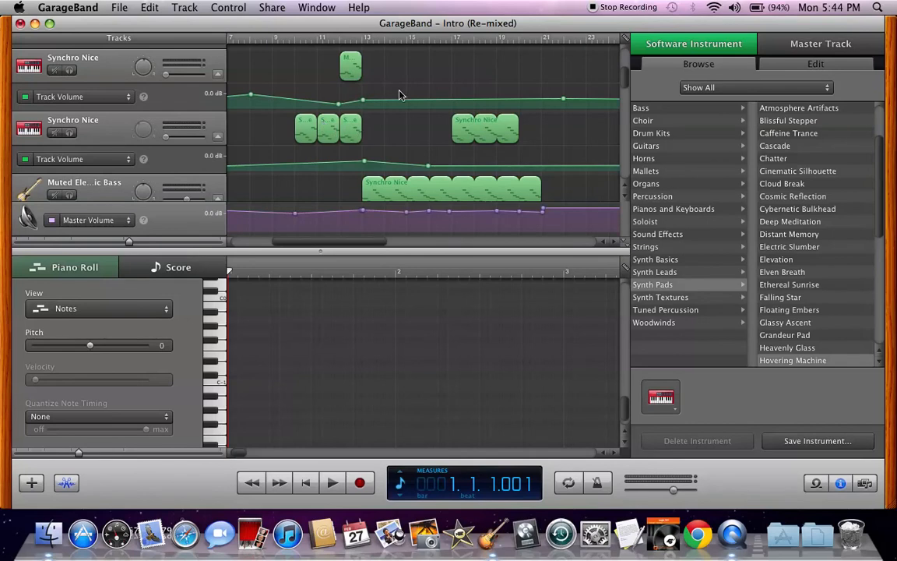
scroll(356, 113, right, 10)
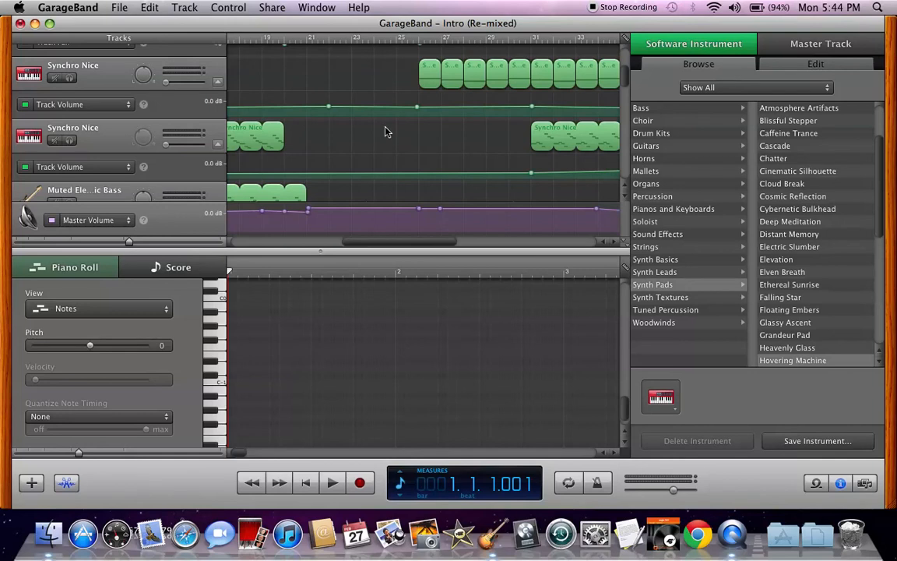
scroll(385, 132, up, 1)
scroll(385, 131, left, 12)
scroll(385, 132, up, 5)
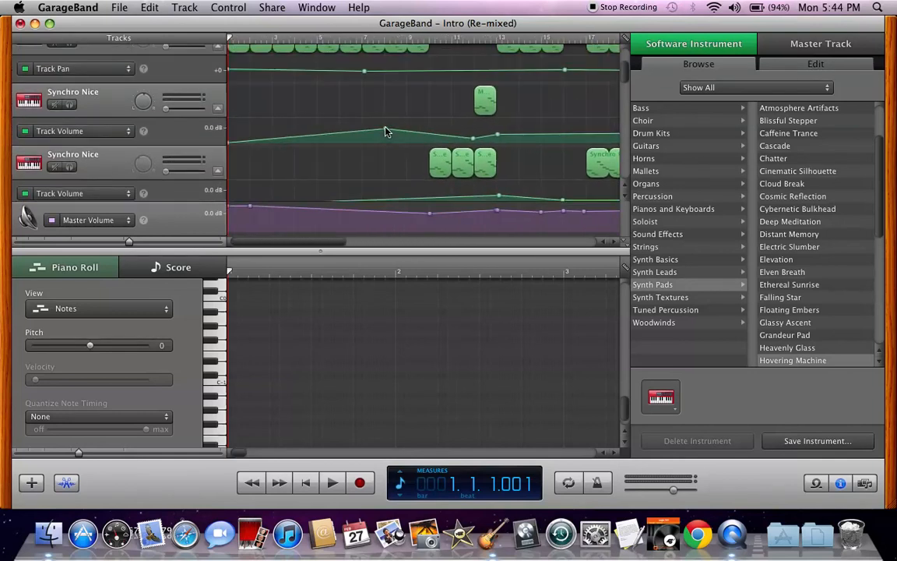
scroll(426, 145, right, 15)
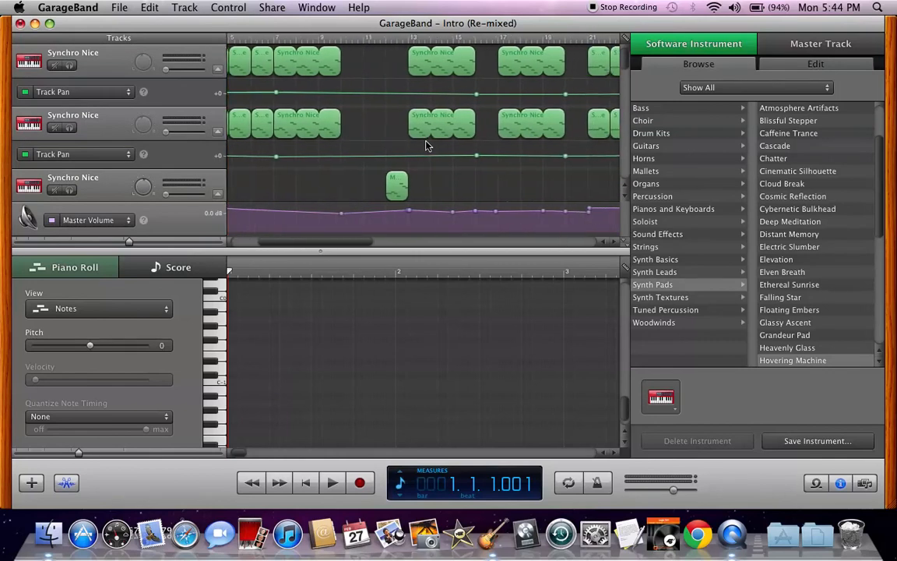
scroll(426, 145, right, 15)
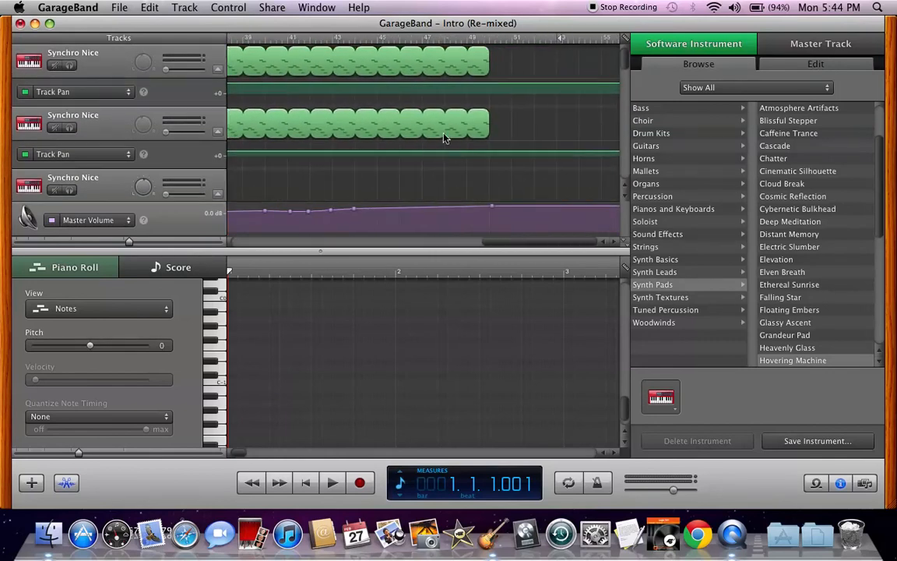
Step: Review the Muted Electric Bass, Synchro Nice and Kick tracks from the opening measures through to the closing section
scroll(459, 128, left, 10)
scroll(460, 127, down, 2)
scroll(458, 127, left, 15)
scroll(457, 127, down, 3)
scroll(458, 126, down, 10)
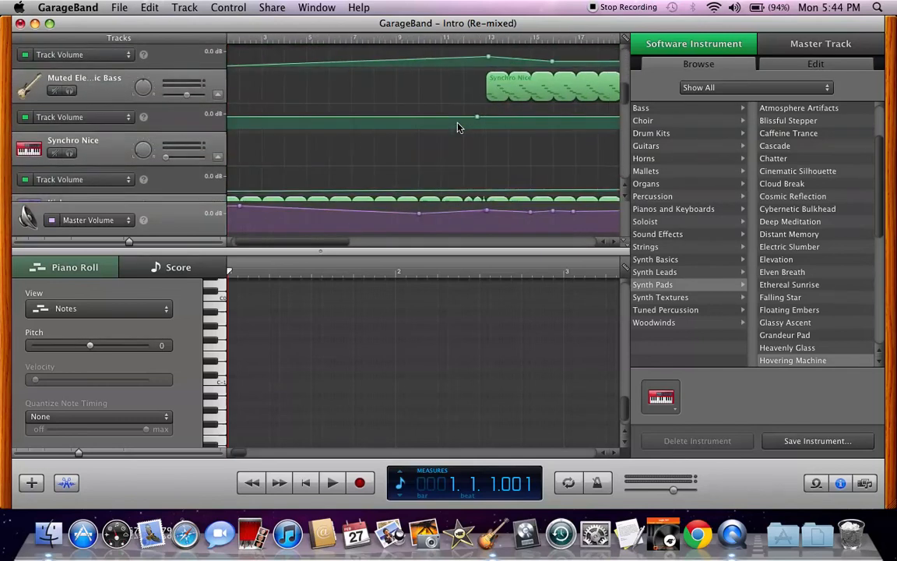
scroll(458, 127, right, 15)
scroll(458, 128, up, 5)
scroll(458, 127, right, 5)
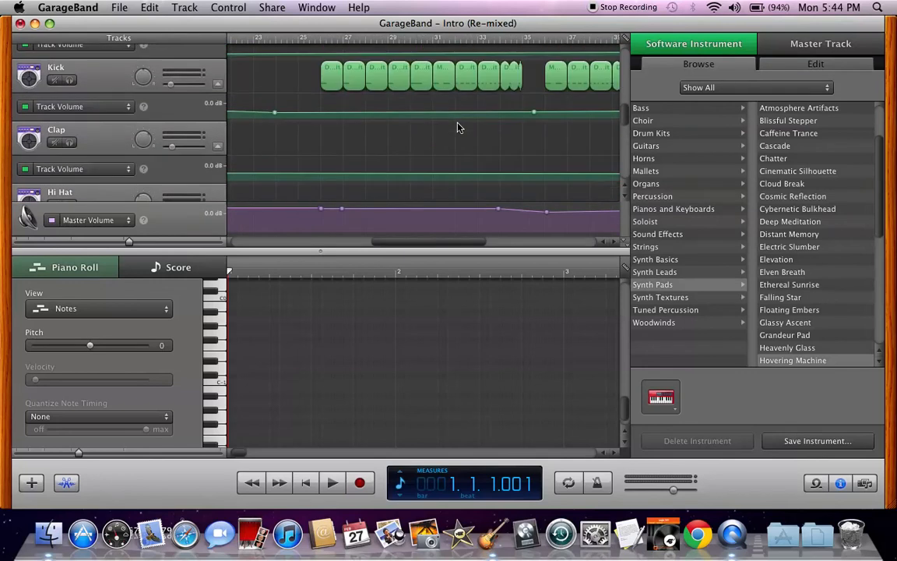
scroll(458, 126, right, 6)
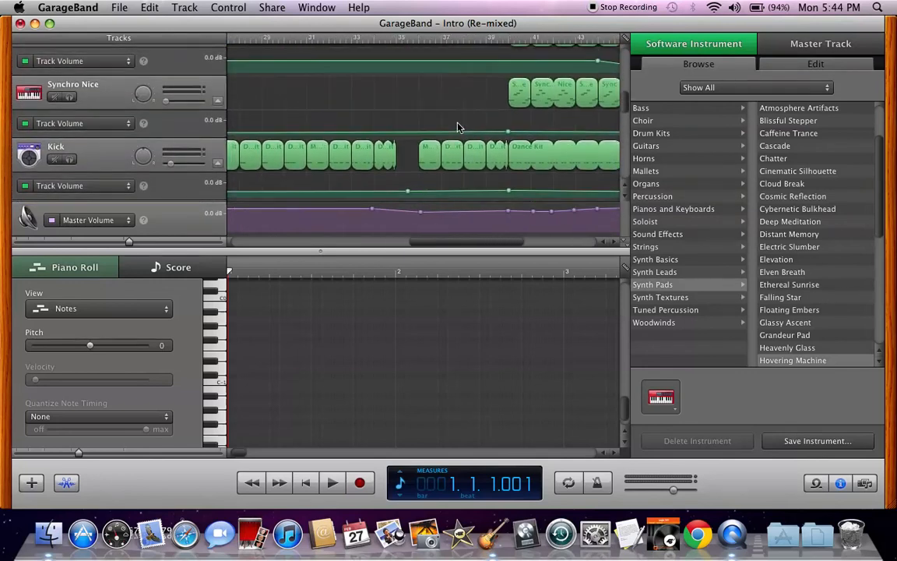
scroll(457, 127, up, 3)
scroll(458, 127, right, 6)
scroll(458, 127, up, 5)
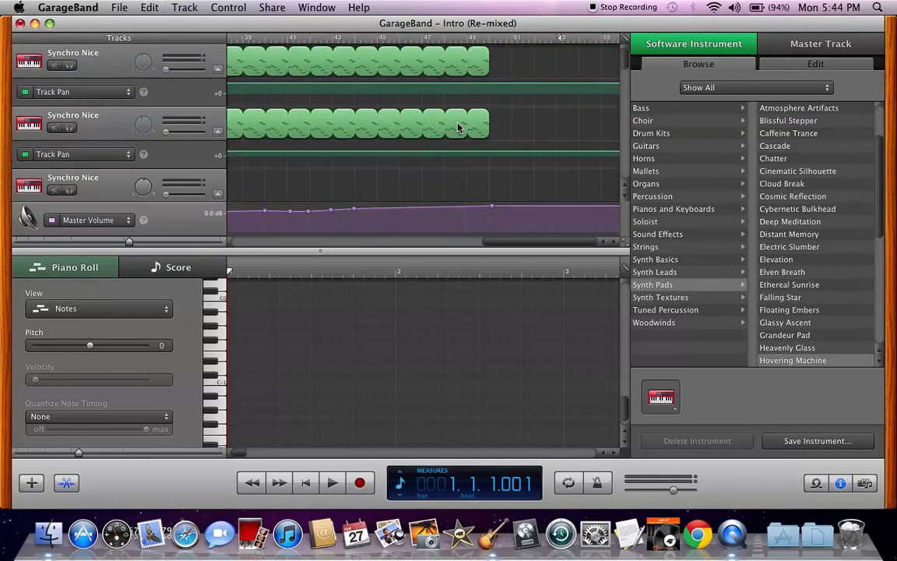
Step: Trace the arrangement from the opening Synchro Nice and drum regions to the final Hovering Machine, Moonbeam and Floating Embers regions
scroll(337, 147, down, 3)
scroll(337, 147, left, 15)
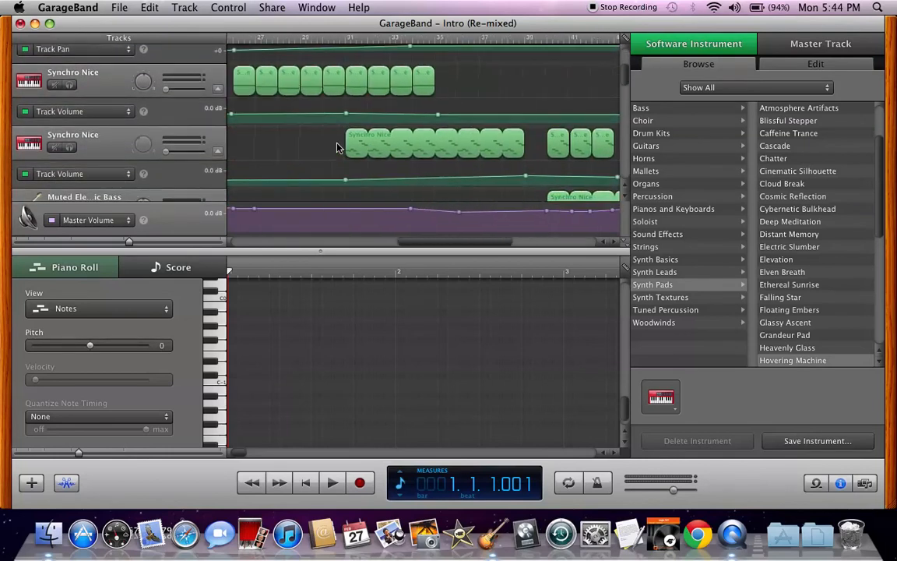
scroll(337, 147, left, 15)
scroll(337, 147, down, 3)
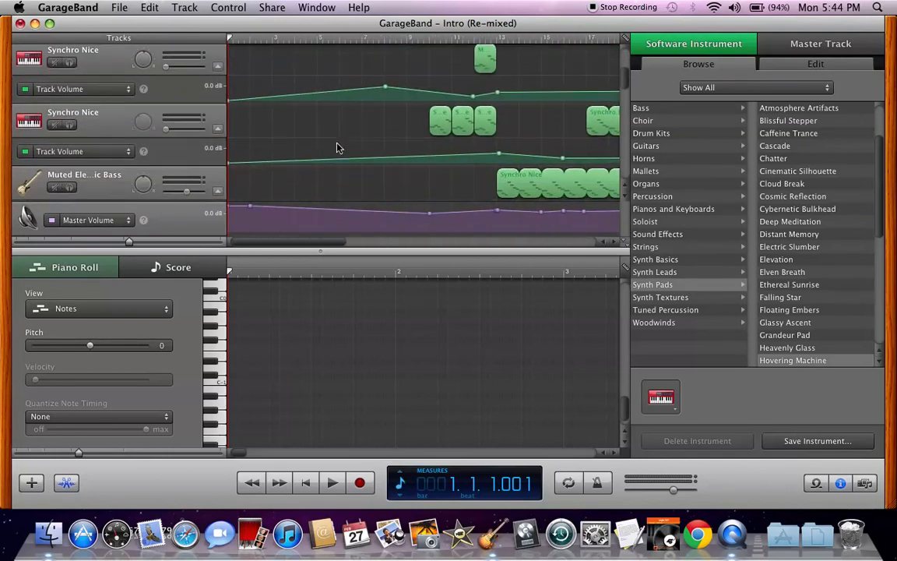
scroll(337, 147, down, 10)
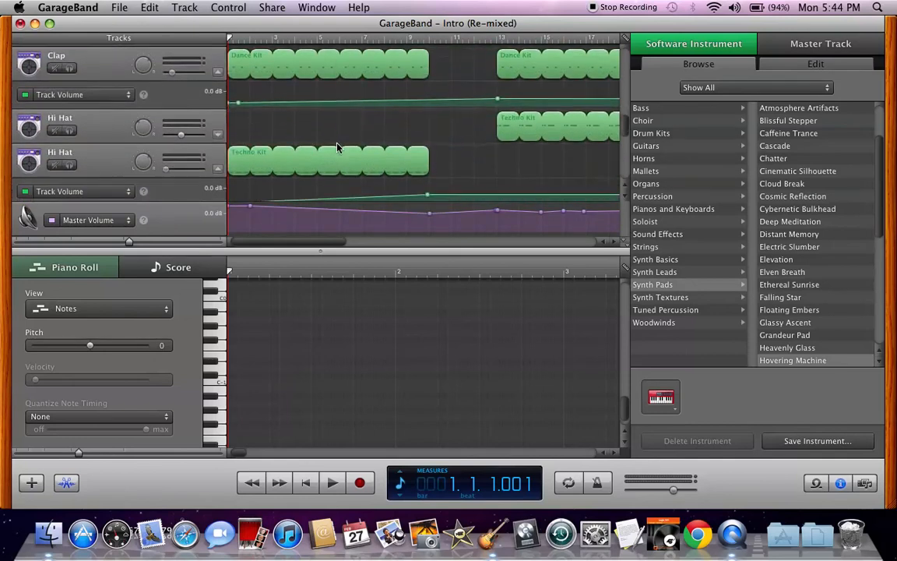
scroll(337, 147, down, 3)
scroll(477, 100, right, 4)
scroll(476, 101, right, 20)
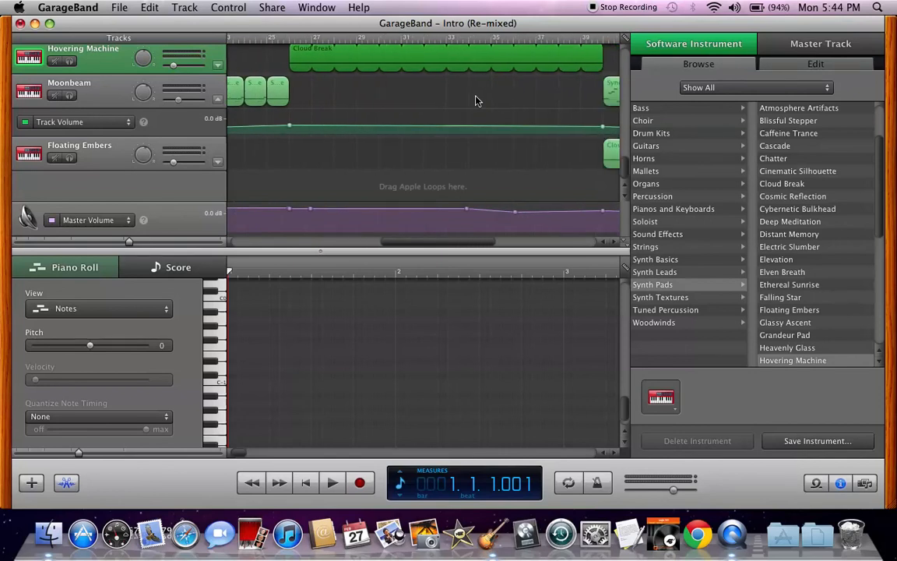
scroll(477, 101, right, 14)
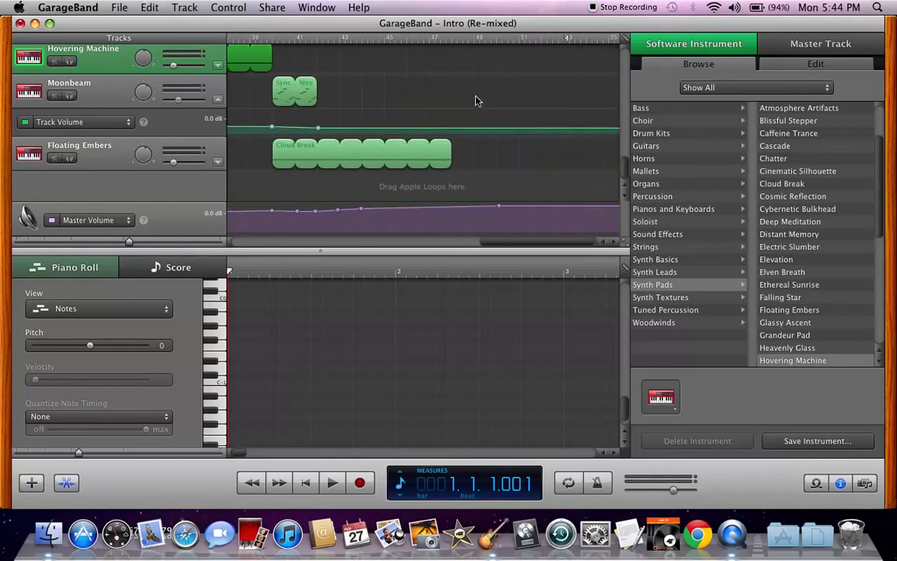
Step: Review the Kick, Clap, Hi Hat and Muted Electric Bass regions from the closing section back to the opening
scroll(476, 100, up, 2)
scroll(477, 101, up, 5)
scroll(477, 101, left, 10)
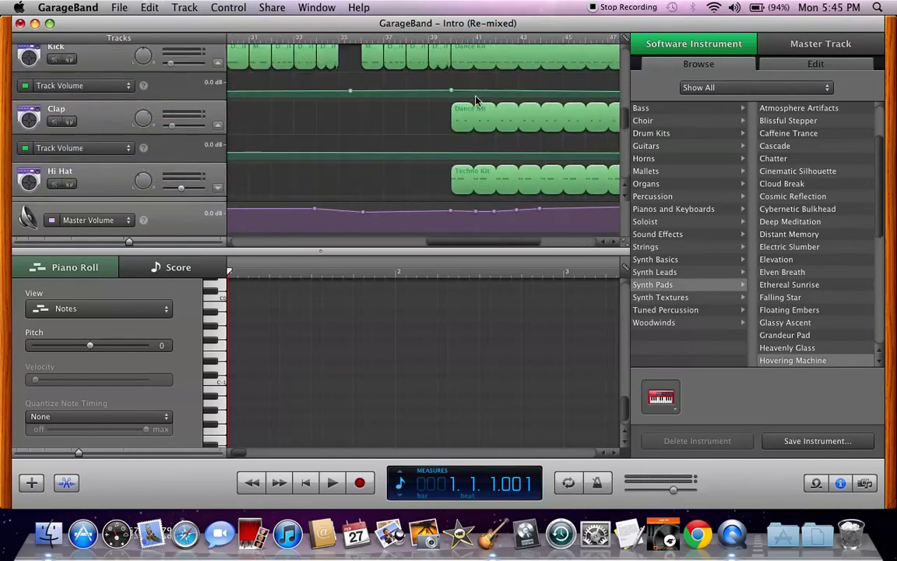
scroll(476, 100, up, 6)
scroll(477, 101, left, 20)
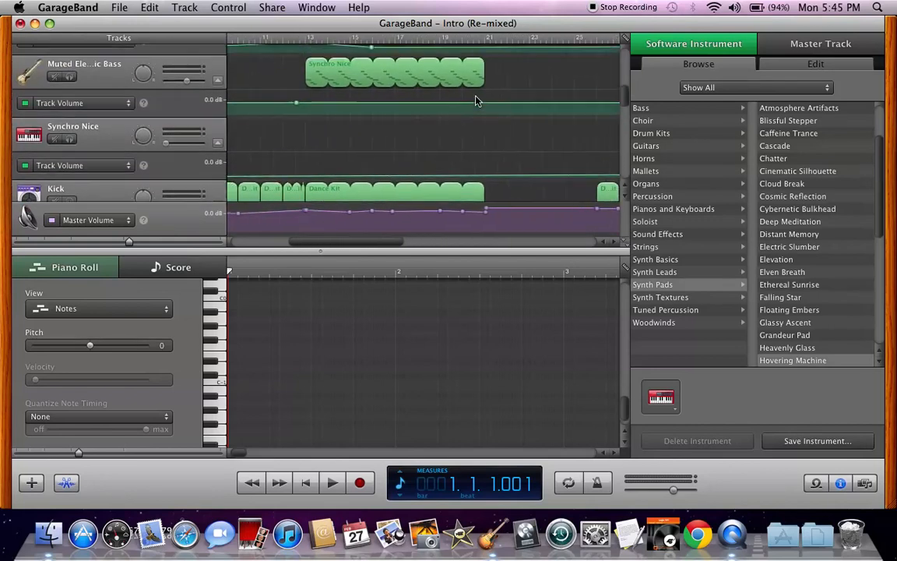
scroll(477, 100, up, 3)
scroll(476, 100, left, 4)
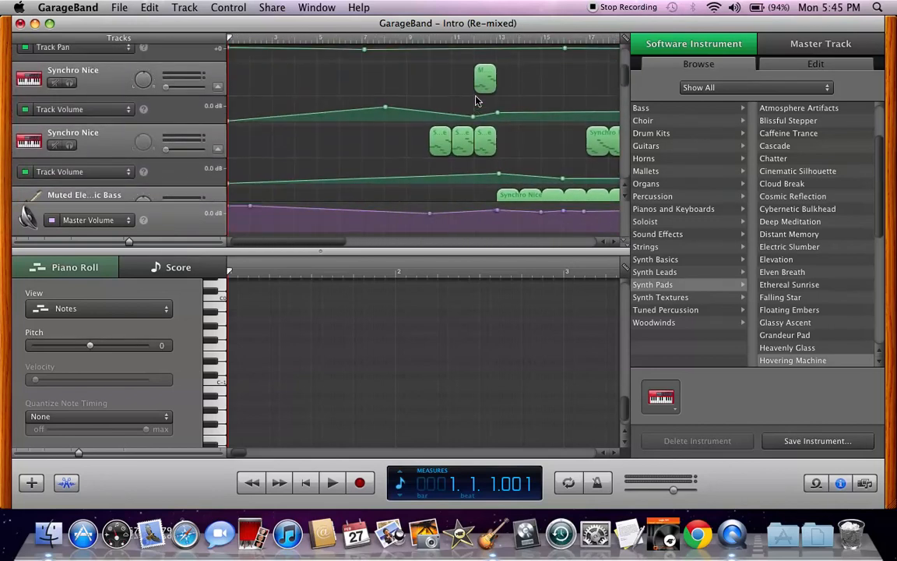
Step: Examine the Muted Electric Bass and Kick regions through the middle measures up to about measure 43, and return to the opening
scroll(477, 100, right, 8)
scroll(476, 100, down, 3)
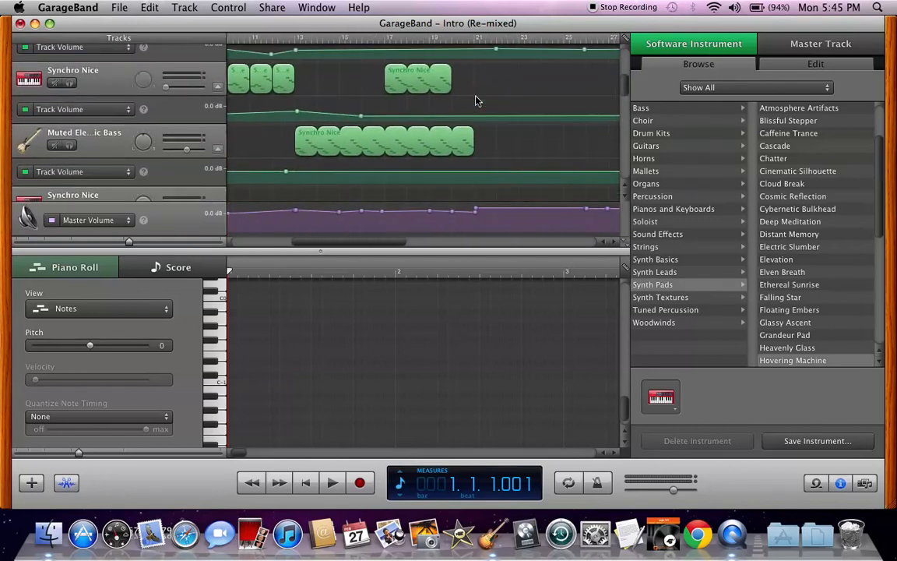
scroll(477, 100, right, 6)
scroll(476, 100, down, 3)
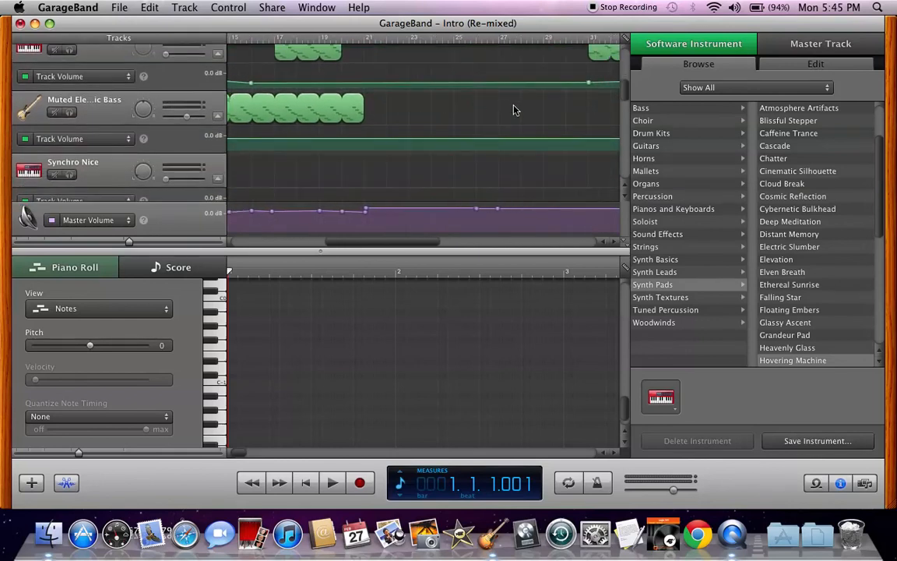
scroll(513, 110, down, 3)
scroll(513, 110, right, 4)
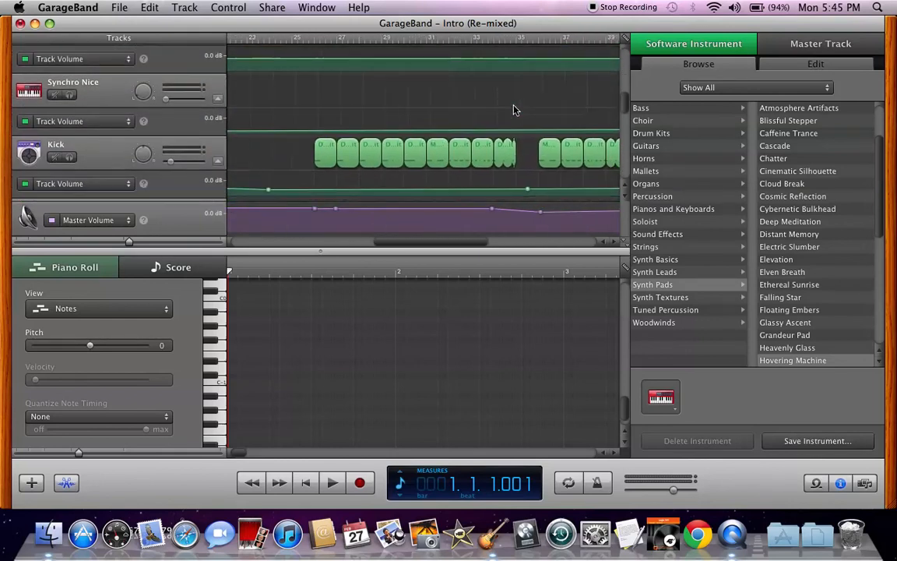
scroll(513, 110, right, 2)
scroll(513, 110, down, 1)
scroll(514, 111, right, 1)
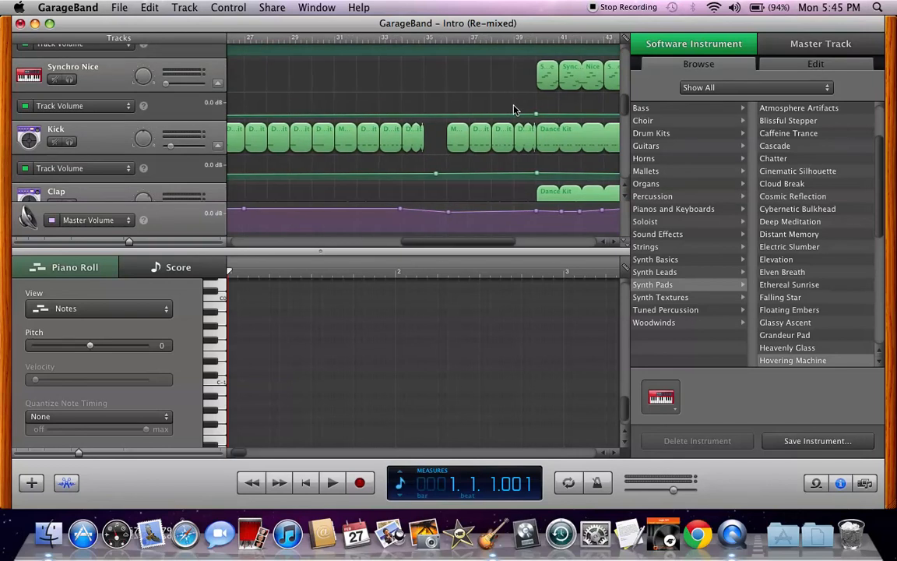
scroll(514, 110, left, 10)
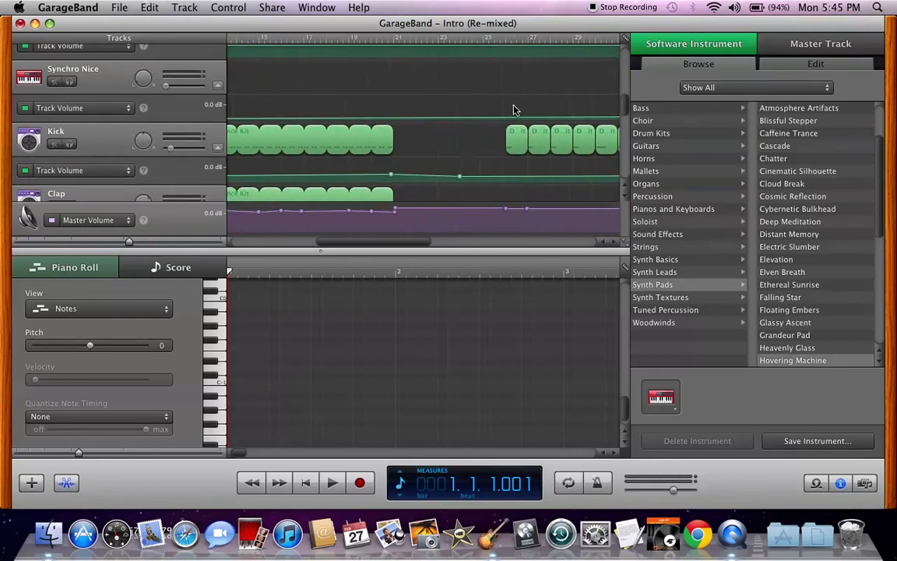
scroll(514, 110, up, 5)
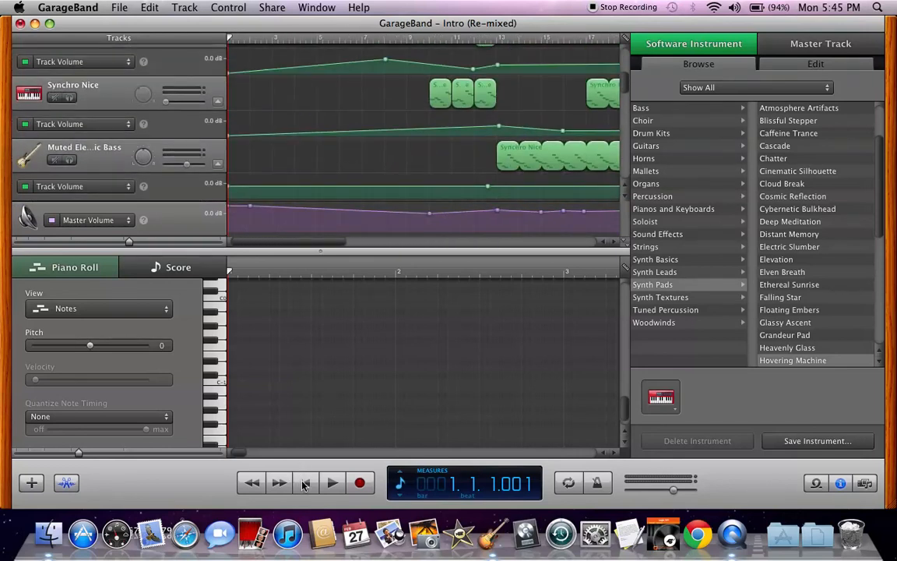
Step: Place the playhead at about measure 25, shortly before the third Synchro Nice track's regions come in
scroll(394, 196, up, 3)
scroll(395, 194, right, 5)
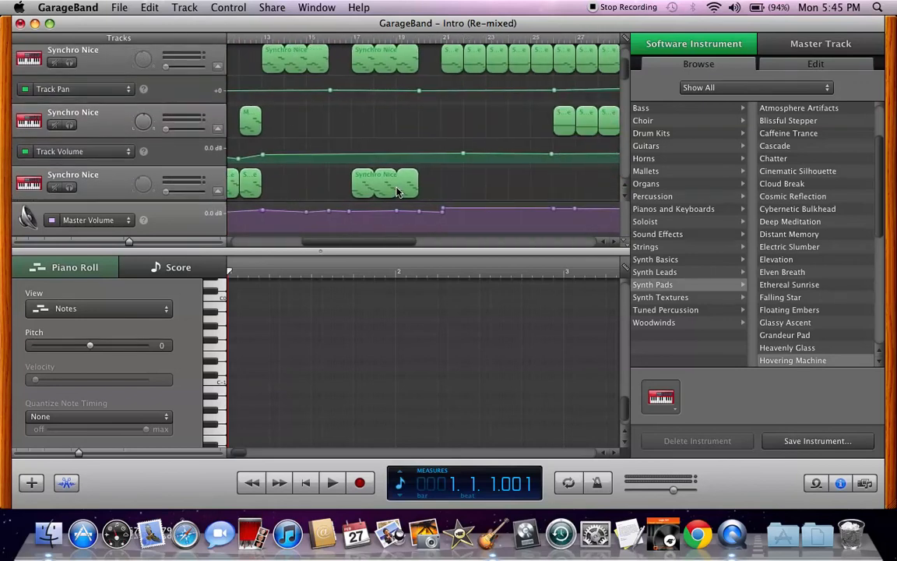
scroll(396, 192, down, 1)
scroll(396, 191, right, 4)
scroll(395, 192, up, 2)
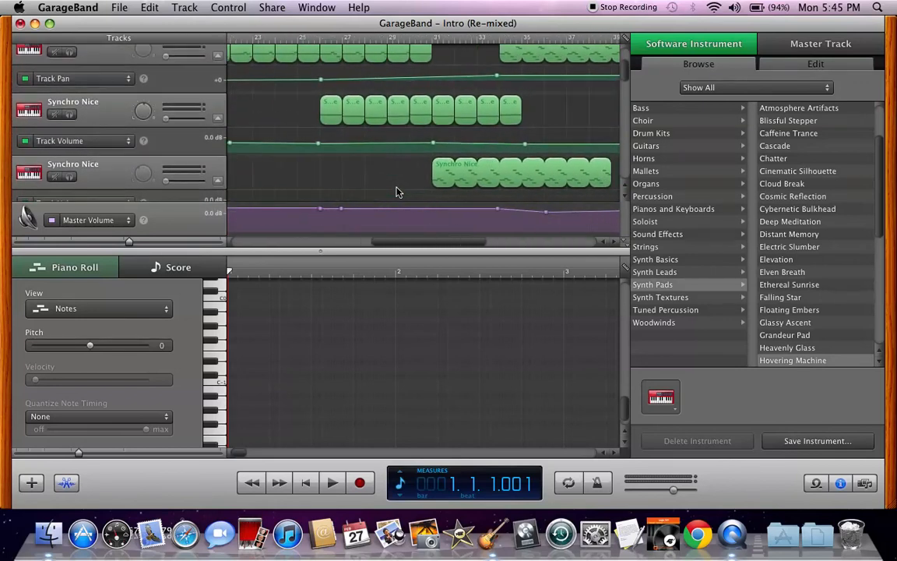
scroll(395, 192, up, 2)
scroll(368, 164, right, 1)
click(286, 43)
click(281, 39)
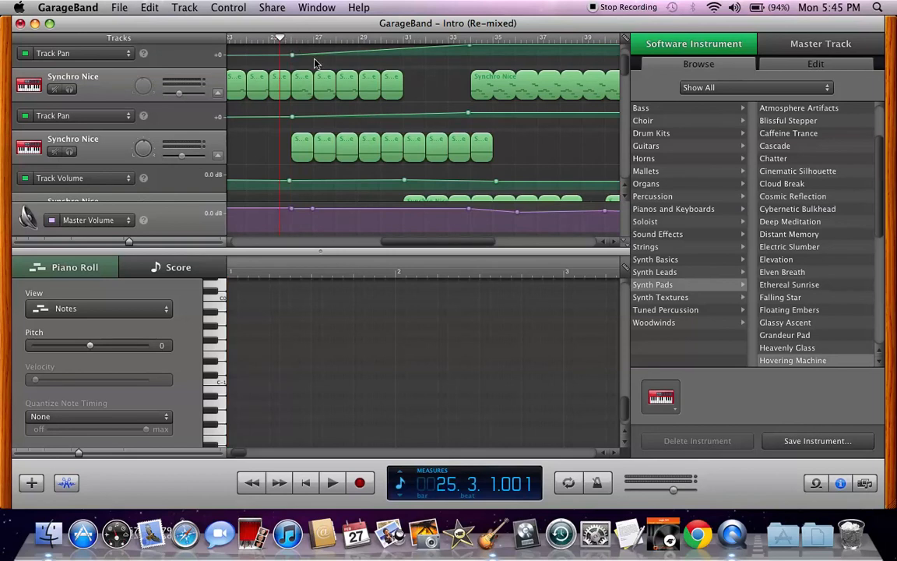
Step: Play the arrangement from measure 25 through the Synchro Nice change and stop at about measure 40
scroll(412, 82, up, 2)
scroll(412, 82, right, 1)
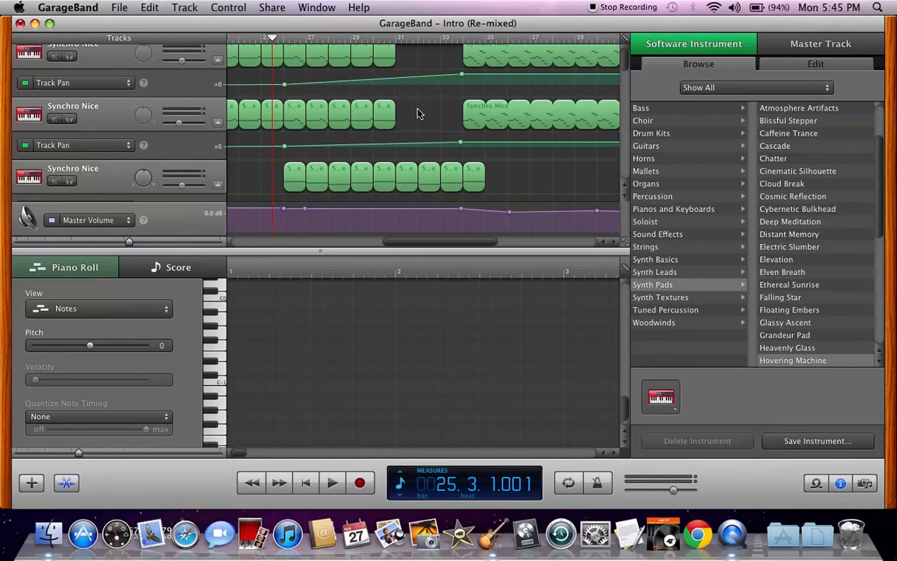
scroll(418, 114, down, 4)
scroll(417, 114, up, 5)
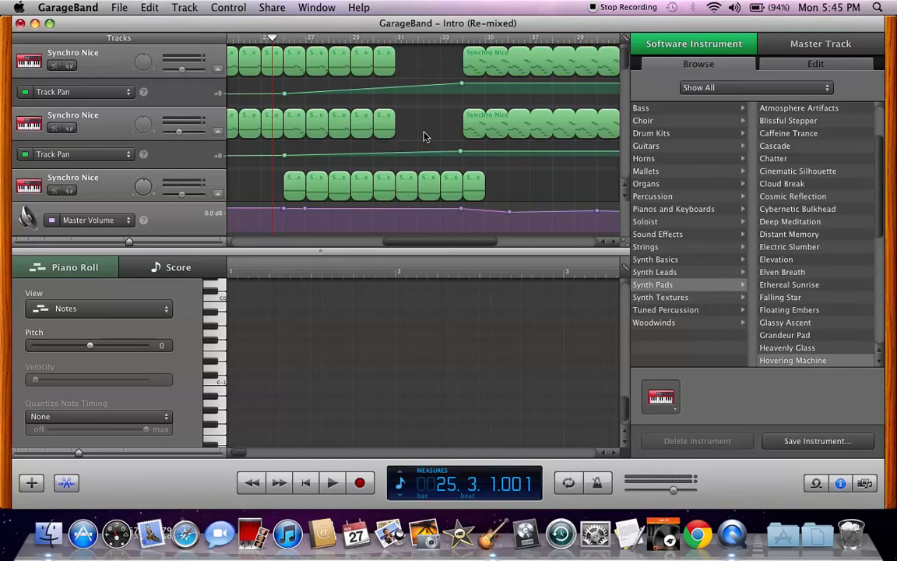
key(space)
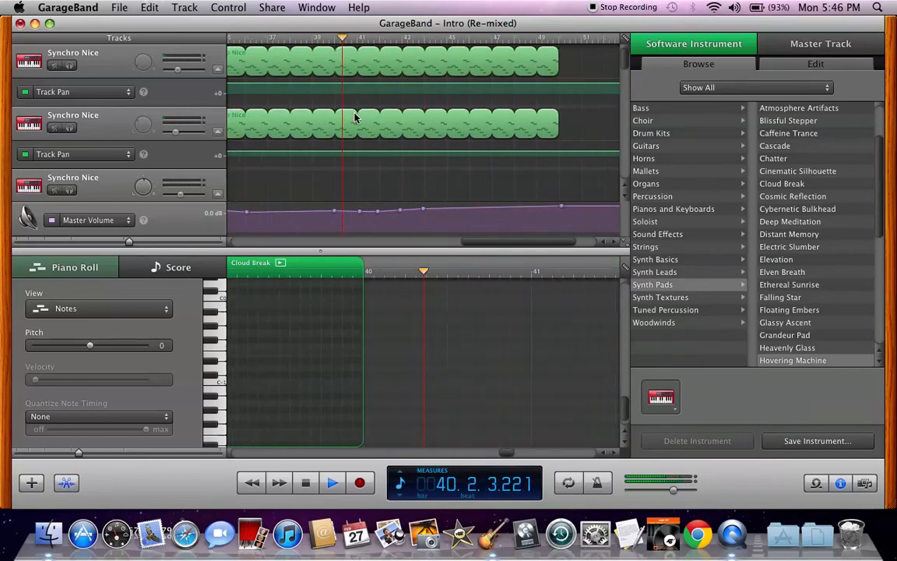
key(space)
Step: Examine the gap between the Synchro Nice regions and the track pan automation around measures 31 to 34
scroll(354, 117, left, 10)
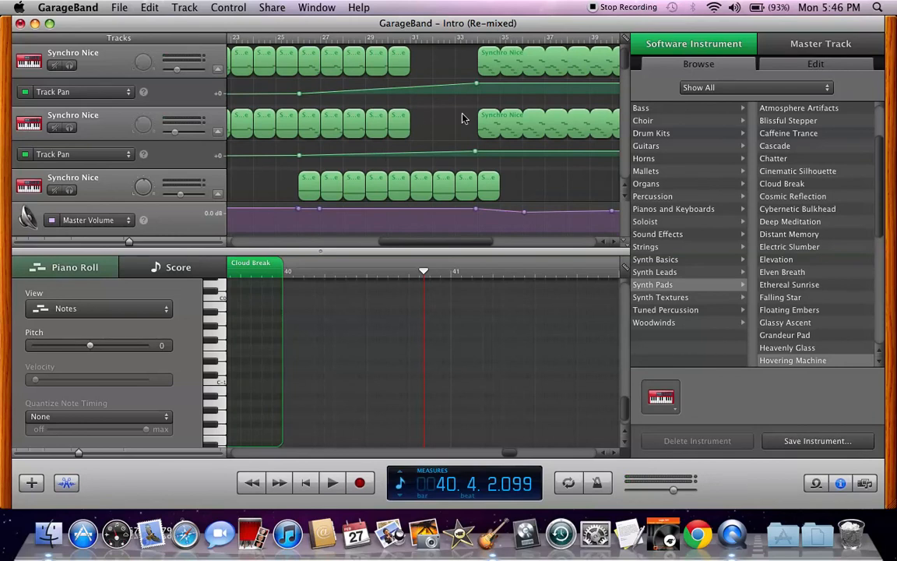
scroll(460, 111, down, 5)
scroll(391, 102, up, 4)
scroll(391, 102, up, 1)
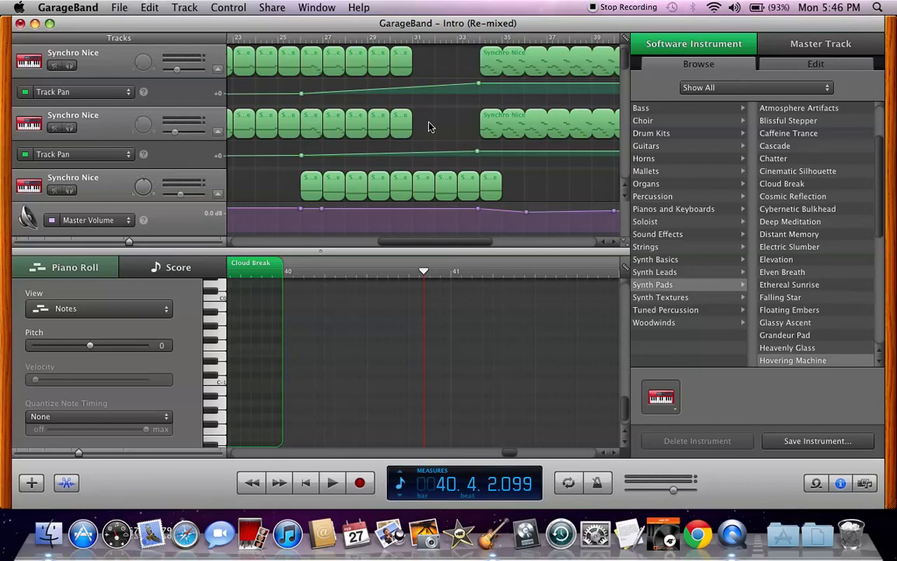
scroll(428, 127, right, 5)
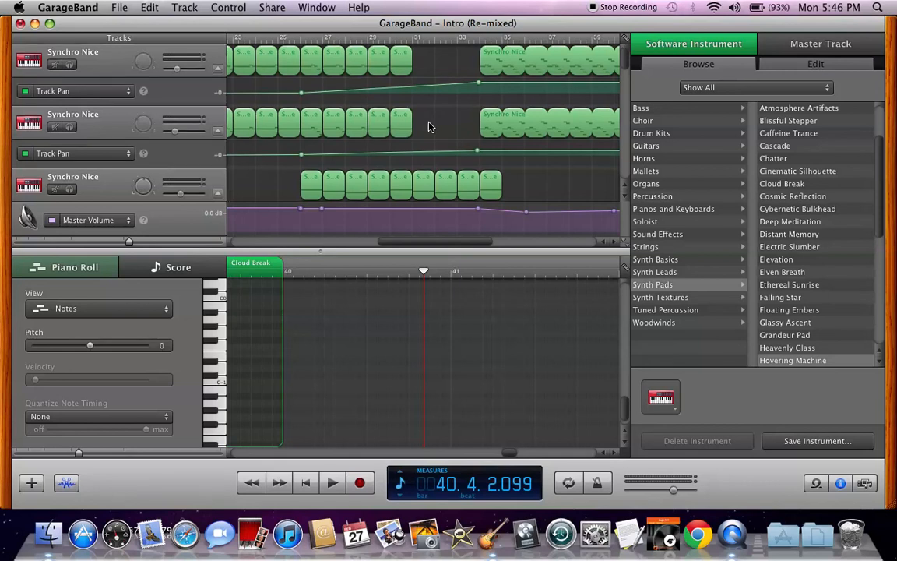
Step: Review the closing Kick, Clap and Hi Hat regions and the earlier Crash, Hovering Machine and Moonbeam regions, back to the opening
scroll(428, 127, down, 5)
scroll(428, 127, down, 10)
scroll(428, 127, right, 5)
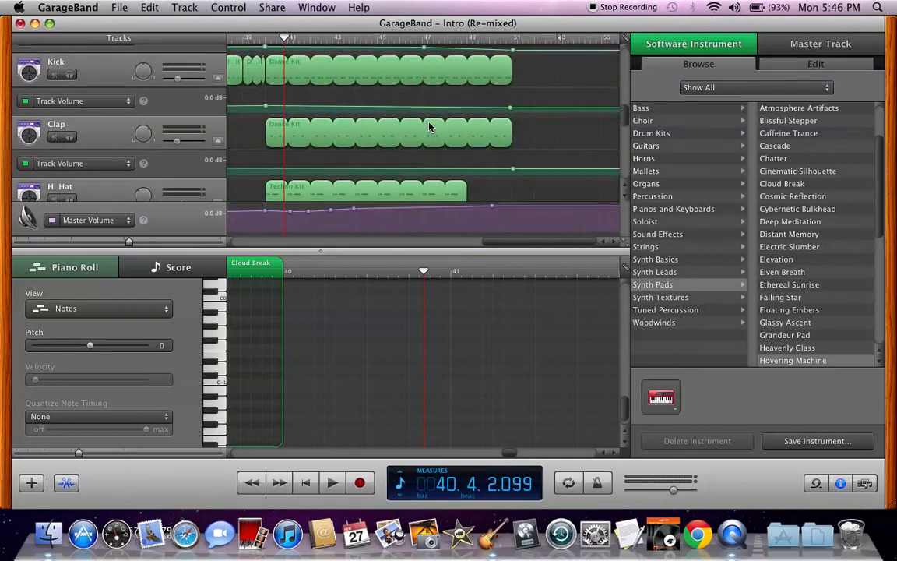
scroll(428, 127, down, 3)
scroll(428, 127, left, 10)
scroll(429, 127, up, 10)
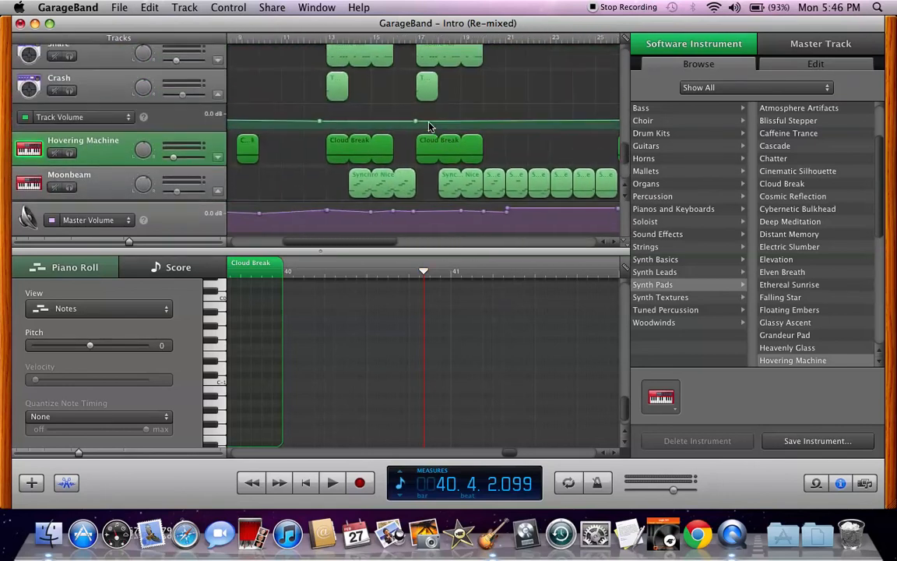
scroll(429, 127, left, 7)
scroll(429, 127, up, 5)
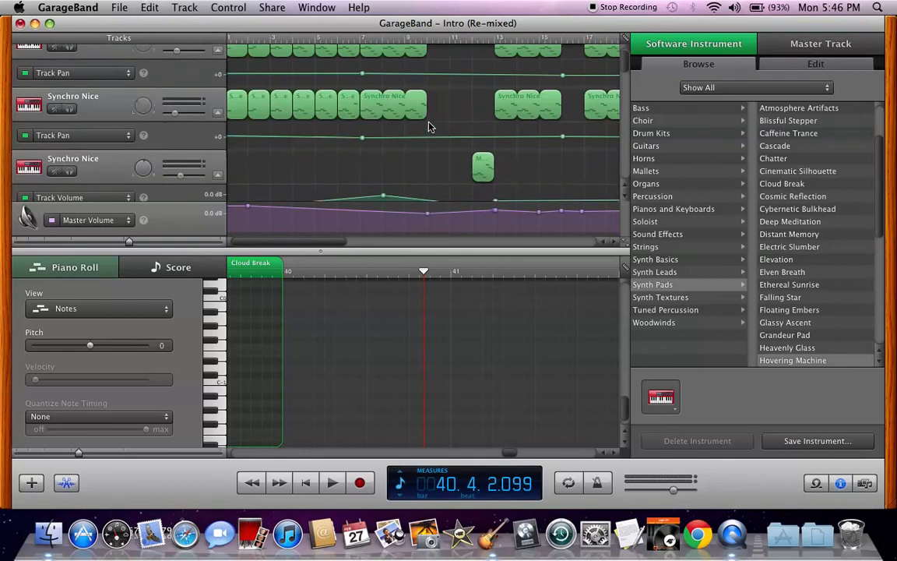
Step: Follow the Synchro Nice and Muted Electric Bass regions and their automation from the opening to the closing section
scroll(428, 127, right, 5)
scroll(428, 127, right, 6)
scroll(428, 127, down, 3)
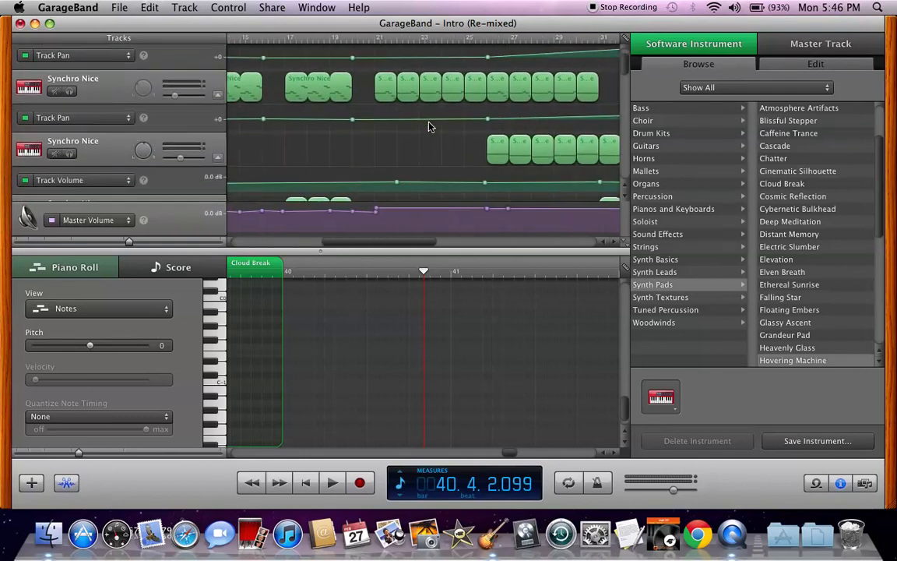
scroll(428, 127, down, 1)
scroll(429, 127, right, 5)
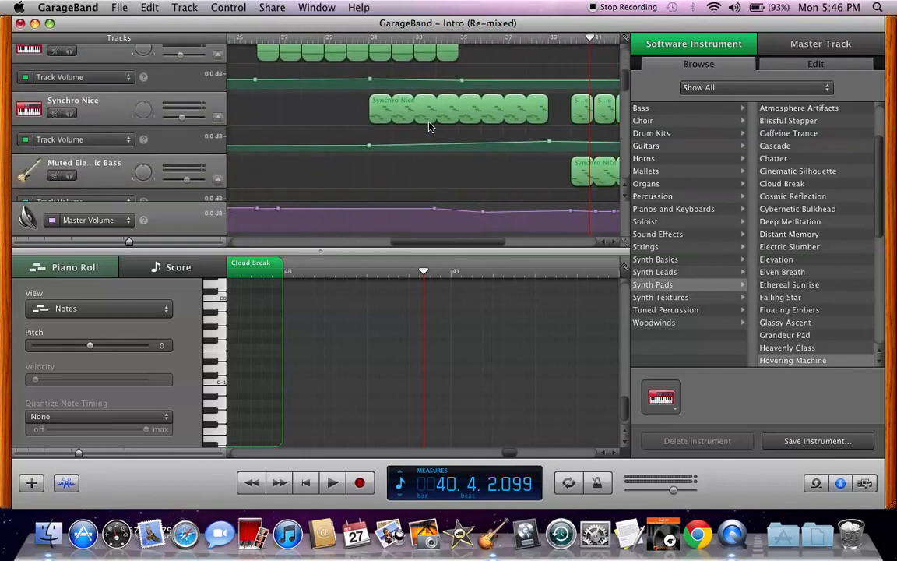
scroll(428, 125, right, 5)
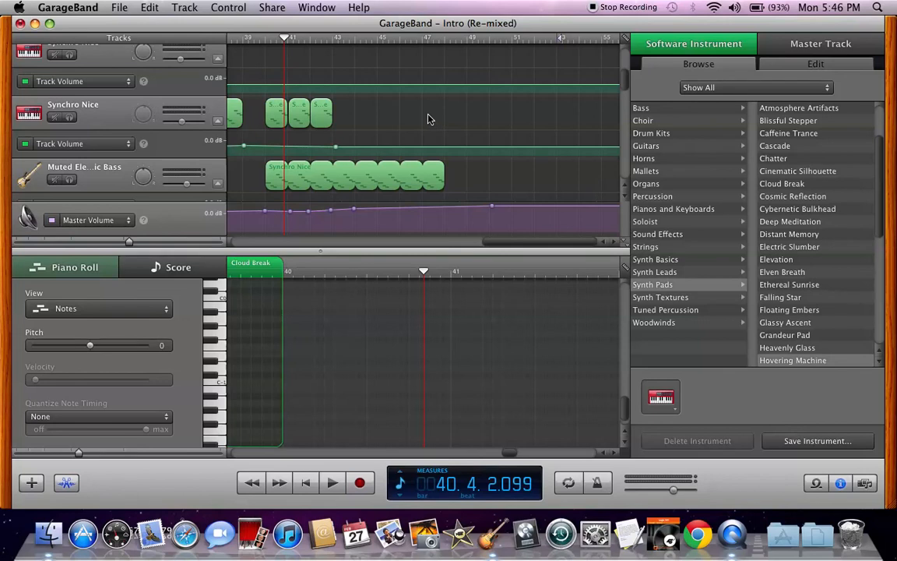
Step: Inspect the Snare, Crash and Hovering Machine regions around measure 40, where the closing section begins
scroll(427, 119, down, 5)
scroll(427, 119, left, 7)
scroll(428, 120, down, 6)
scroll(427, 120, right, 1)
scroll(428, 119, down, 4)
scroll(428, 119, right, 3)
scroll(428, 119, up, 4)
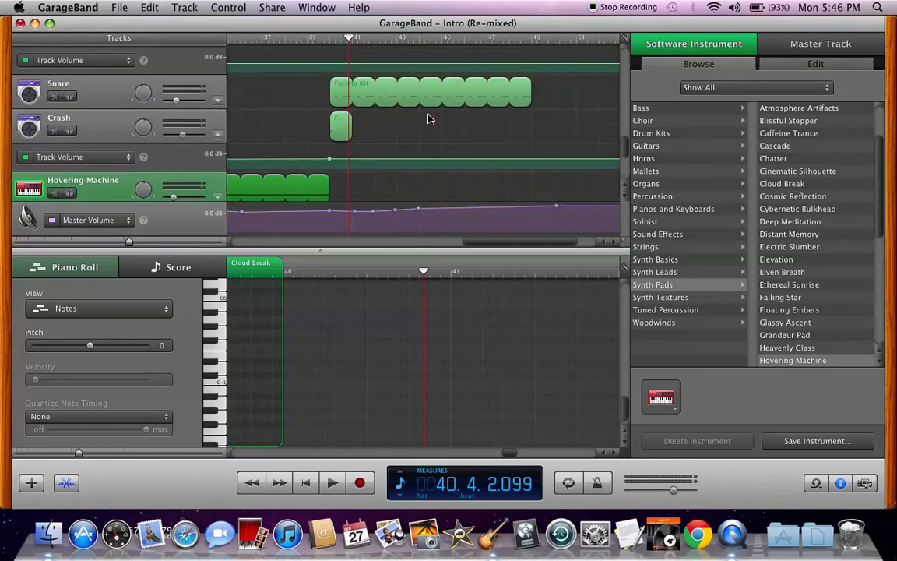